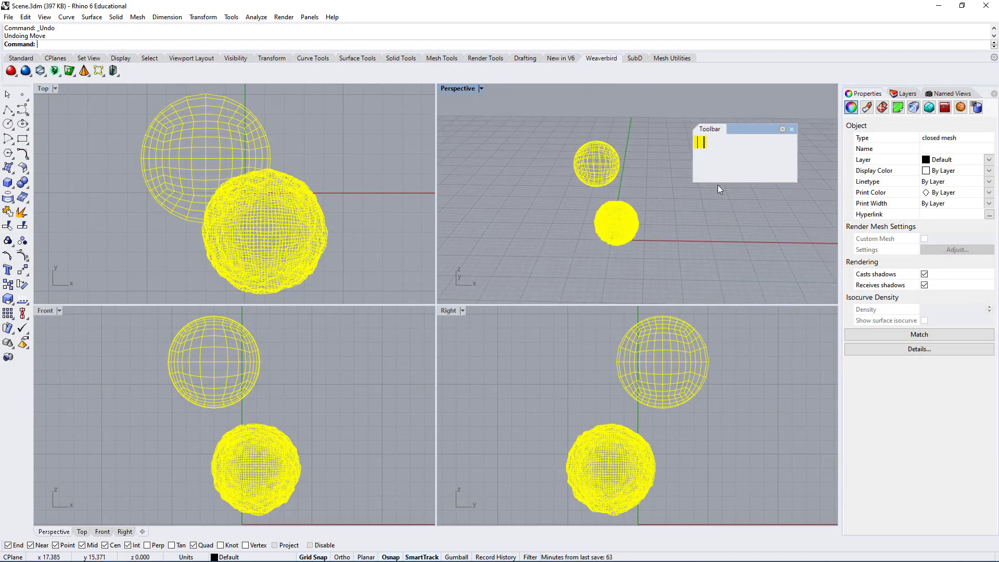
Select the sphere mesh in the perspective view and run Ungroup on it.
drag(745, 134, 759, 136)
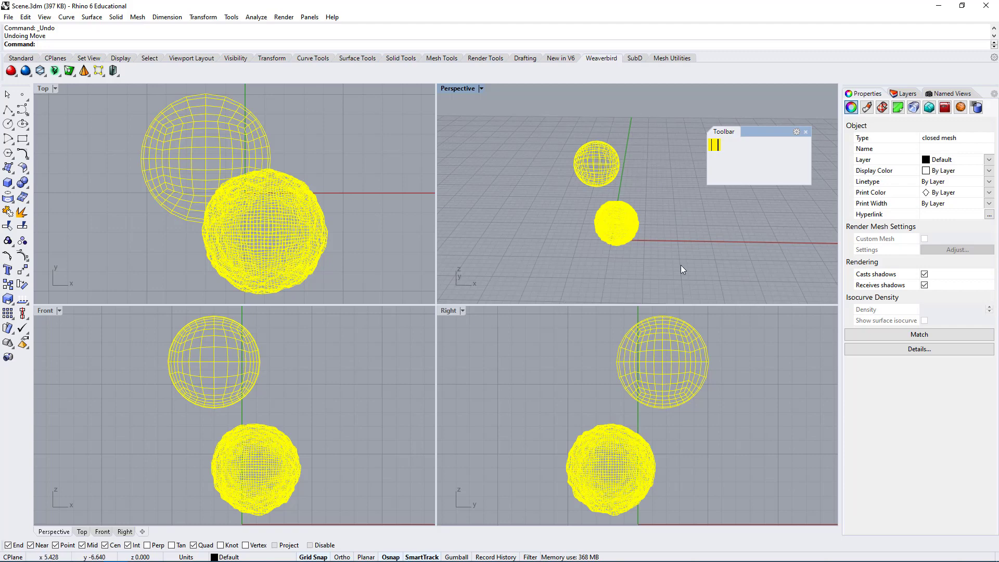
click(703, 257)
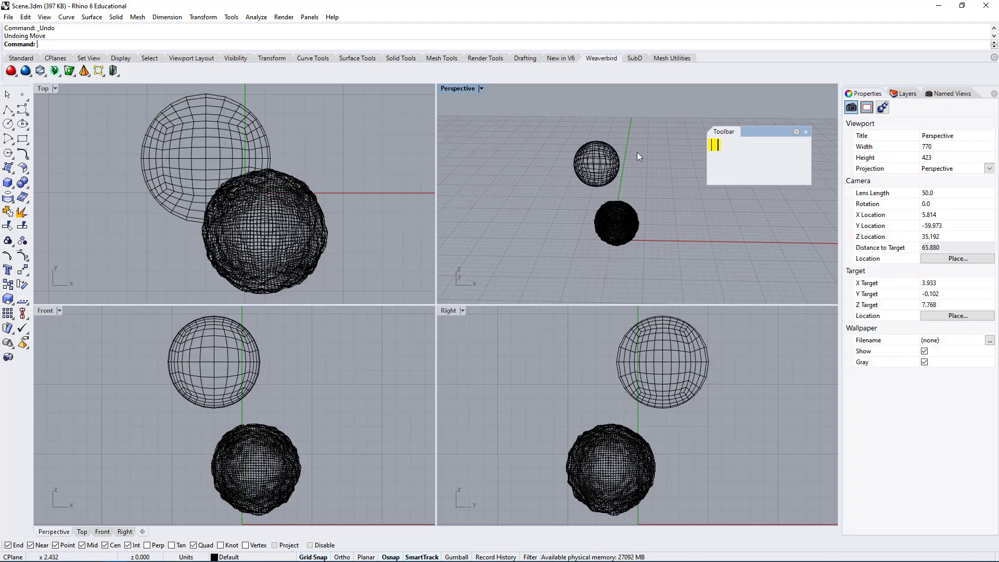
right_drag(638, 156, 609, 241)
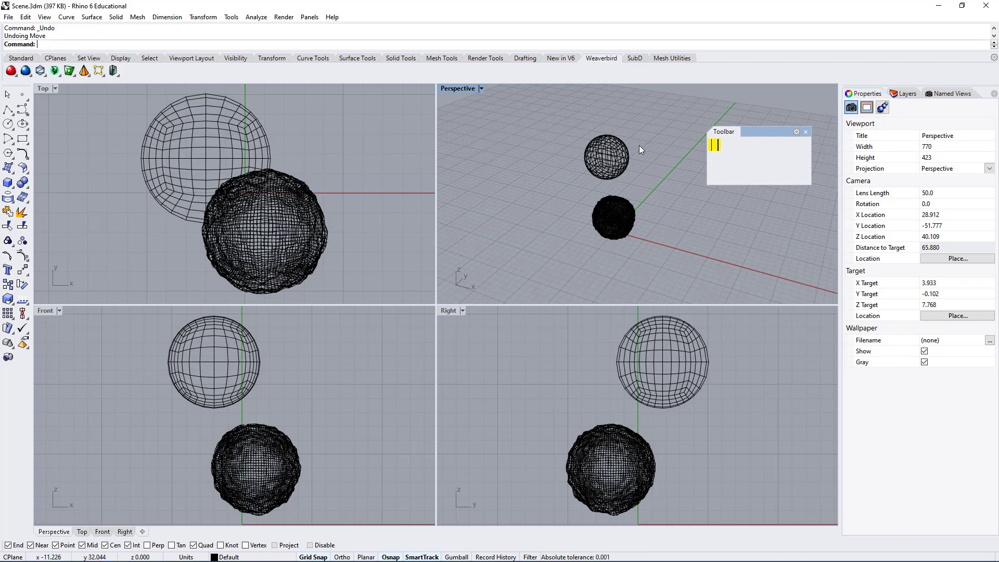
click(622, 163)
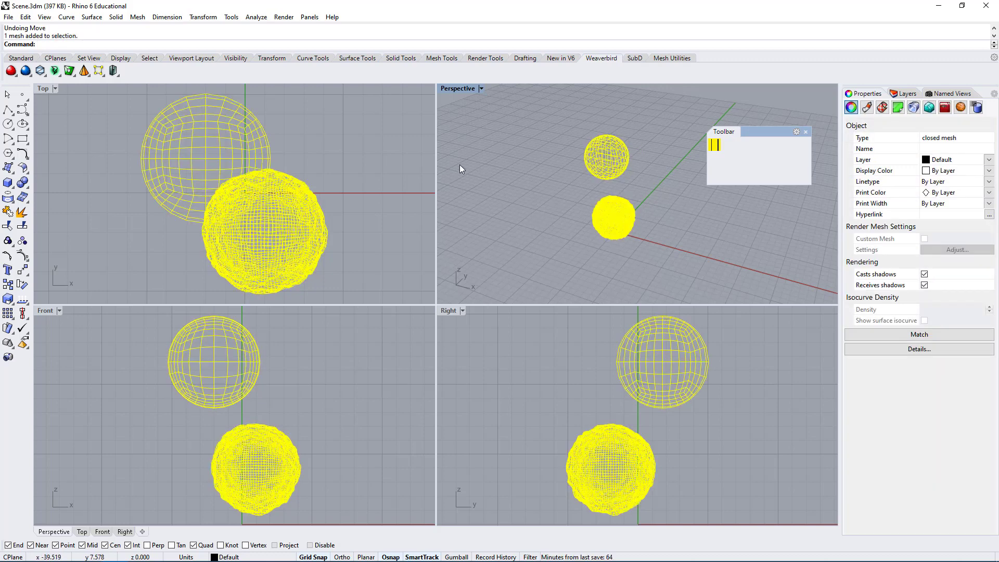
text(ungroup)
key(Return)
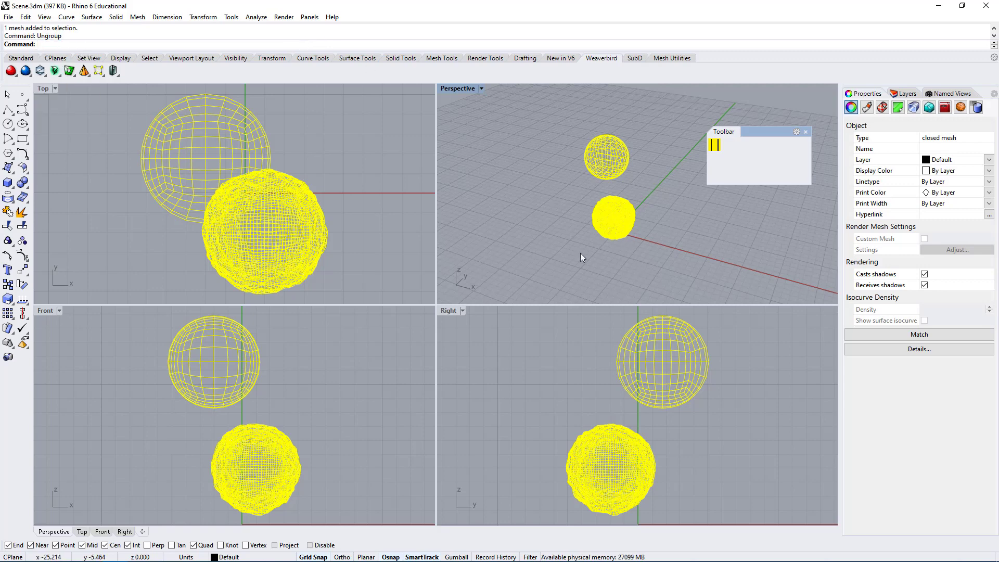
Explode the sphere mesh into separate meshes and clear the selection.
click(621, 260)
click(598, 220)
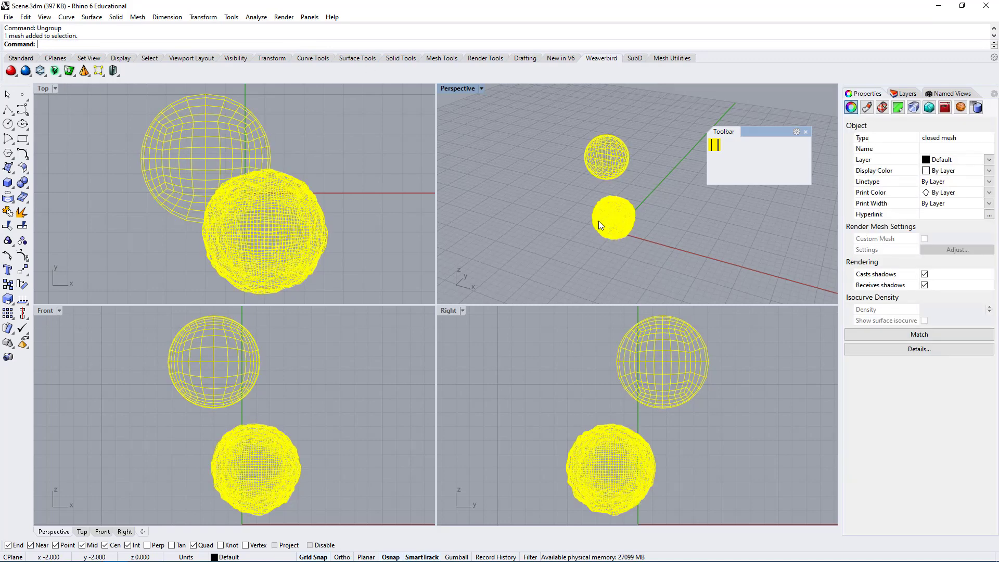
click(22, 212)
click(637, 136)
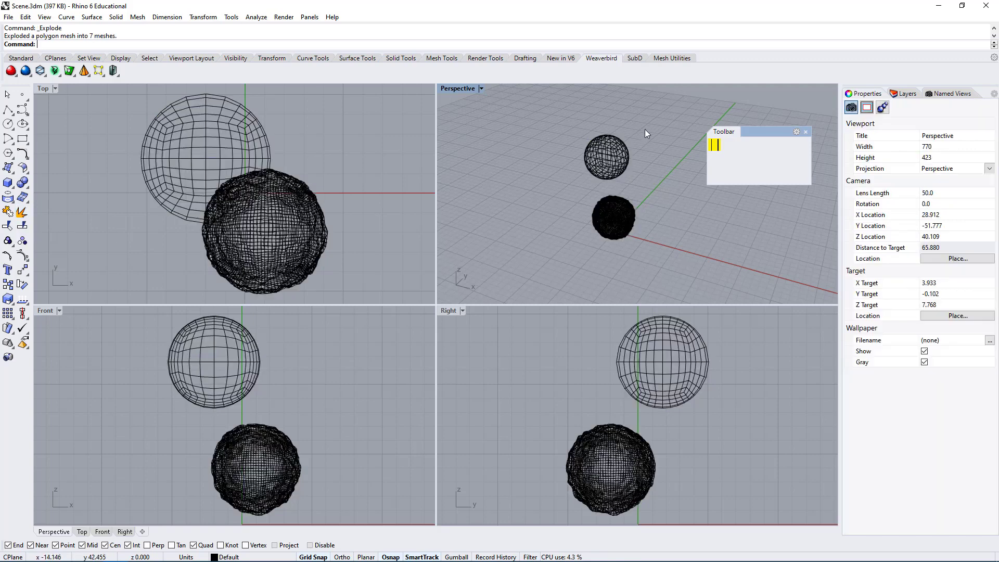
Join all the exploded sphere pieces back into a single mesh.
click(623, 167)
click(644, 124)
drag(645, 124, 559, 283)
key(Return)
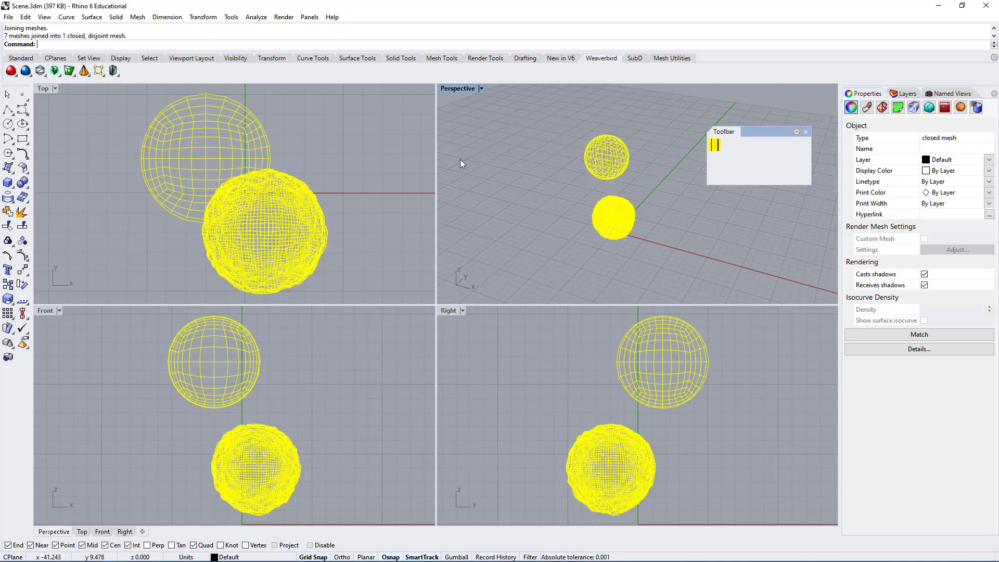
click(460, 170)
Copy the joined sphere mesh and paste two copies of it in place.
click(616, 179)
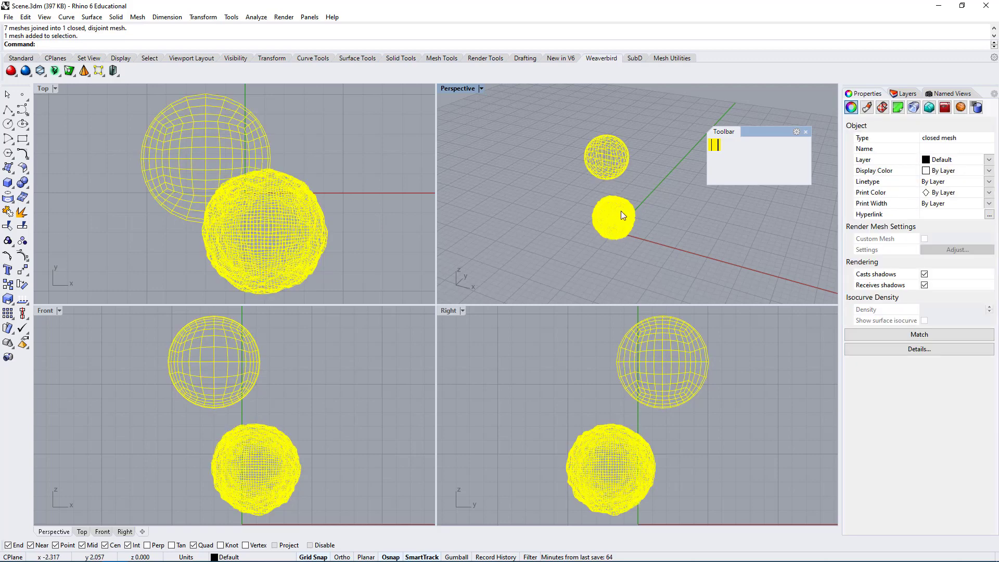
right_drag(540, 250, 556, 212)
right_drag(626, 211, 700, 236)
scroll(623, 220, up, 3)
mouse_move(623, 219)
right_down()
mouse_move(664, 234)
mouse_move(613, 223)
mouse_move(619, 218)
right_up()
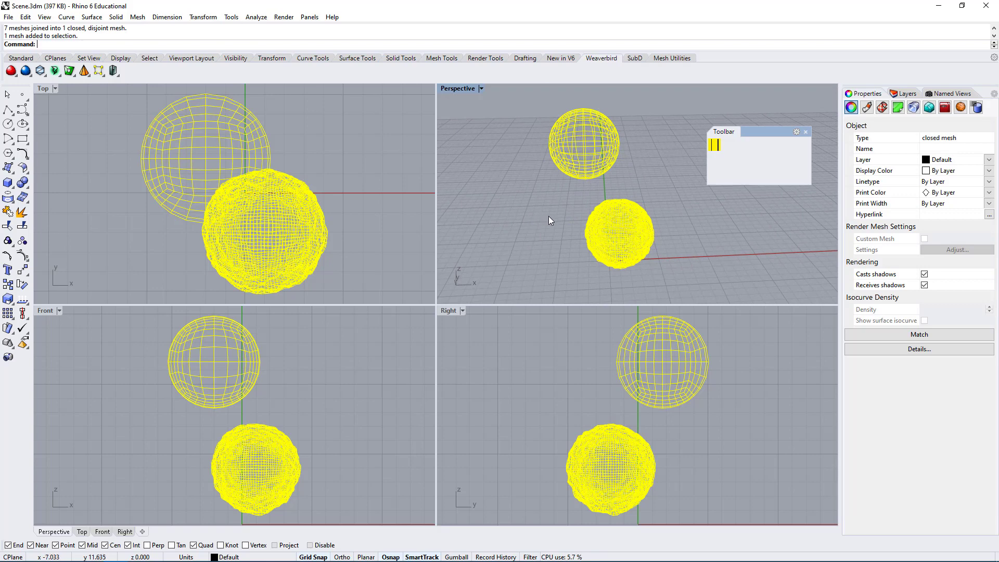
key(ctrl+c)
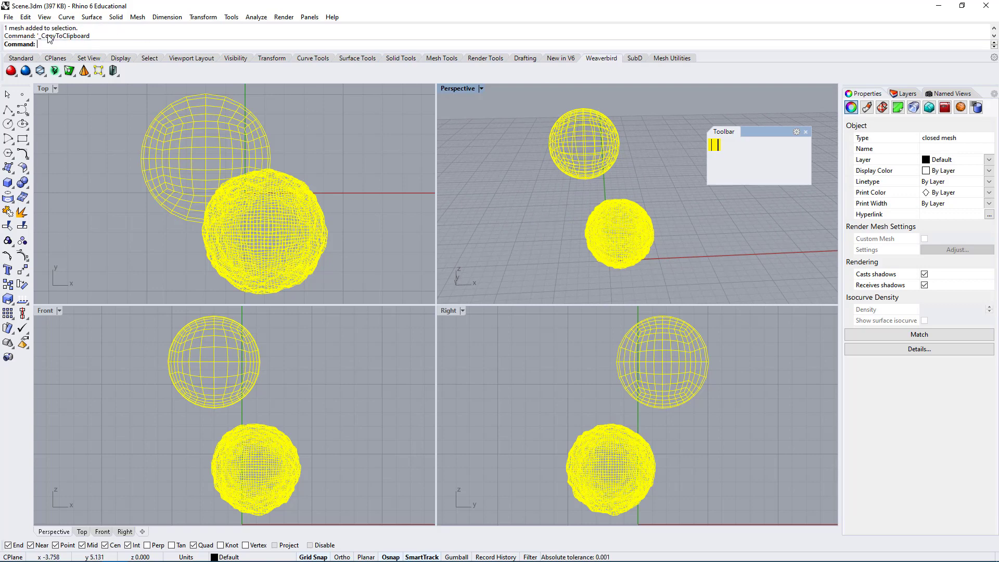
click(529, 228)
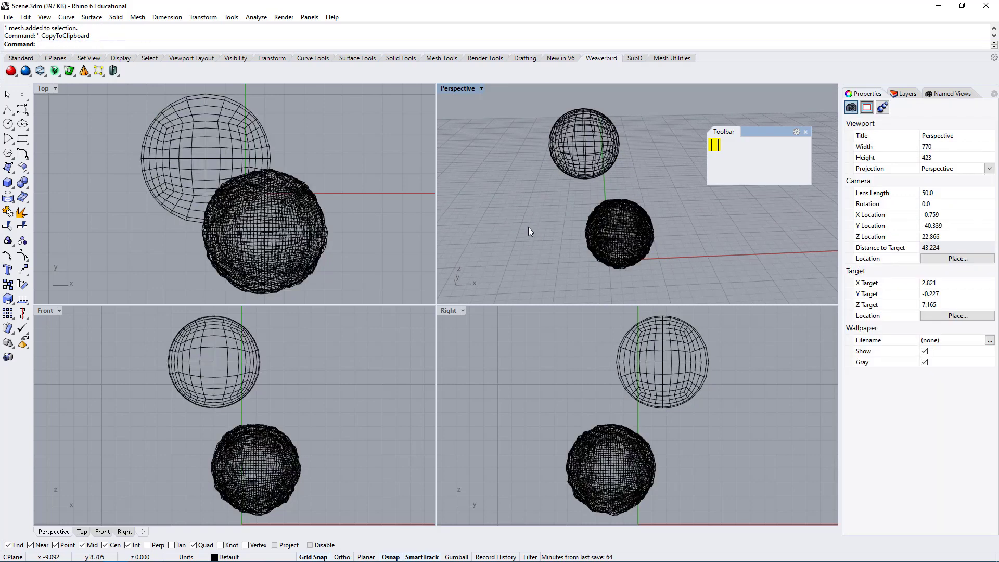
key(ctrl+v)
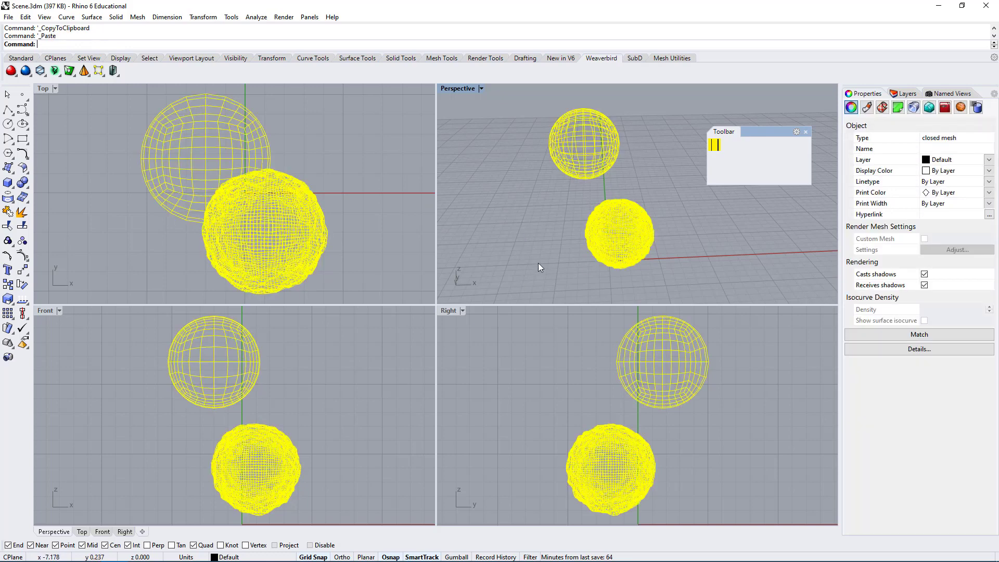
click(542, 265)
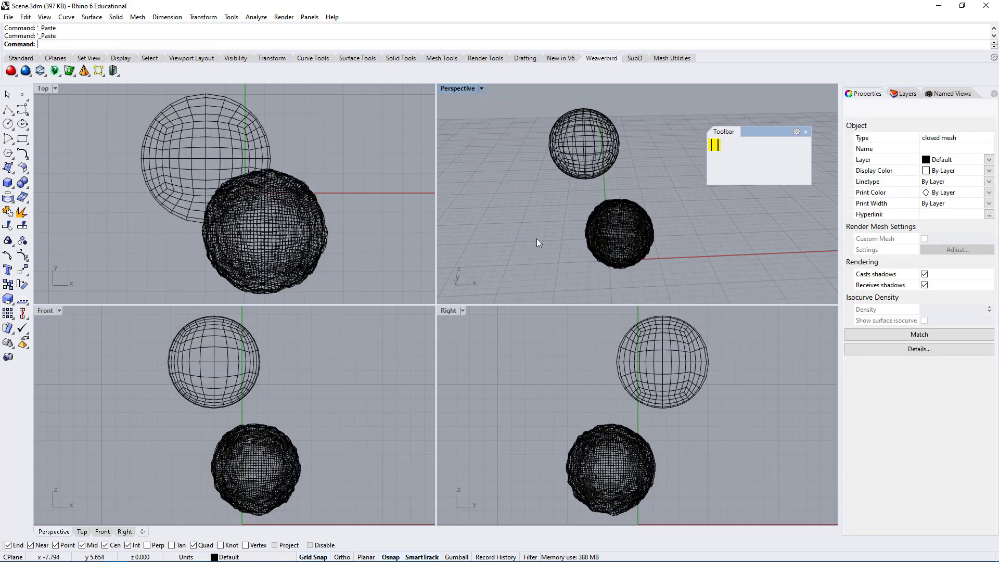
Select all the duplicate meshes with SelDup and delete them.
click(611, 230)
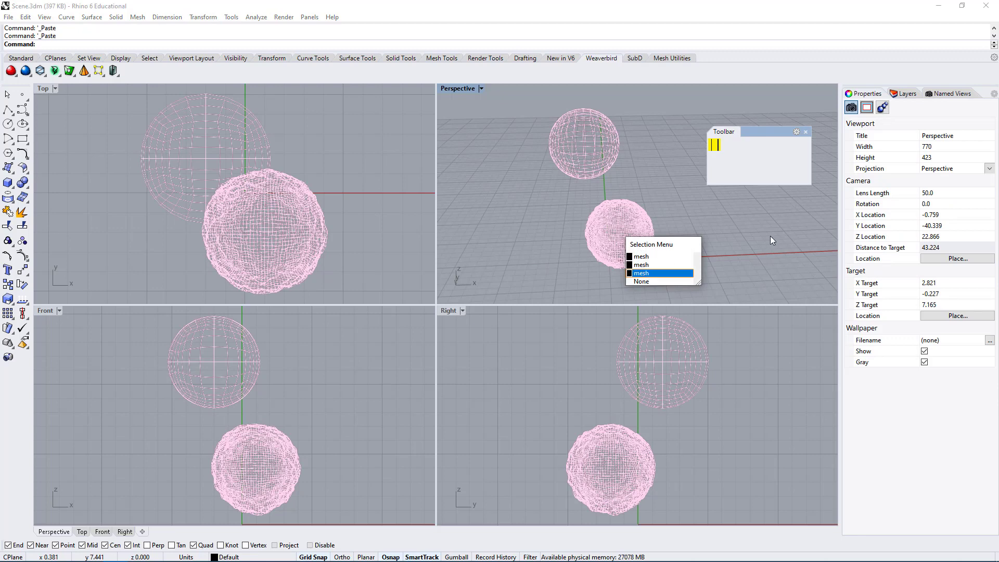
key(Escape)
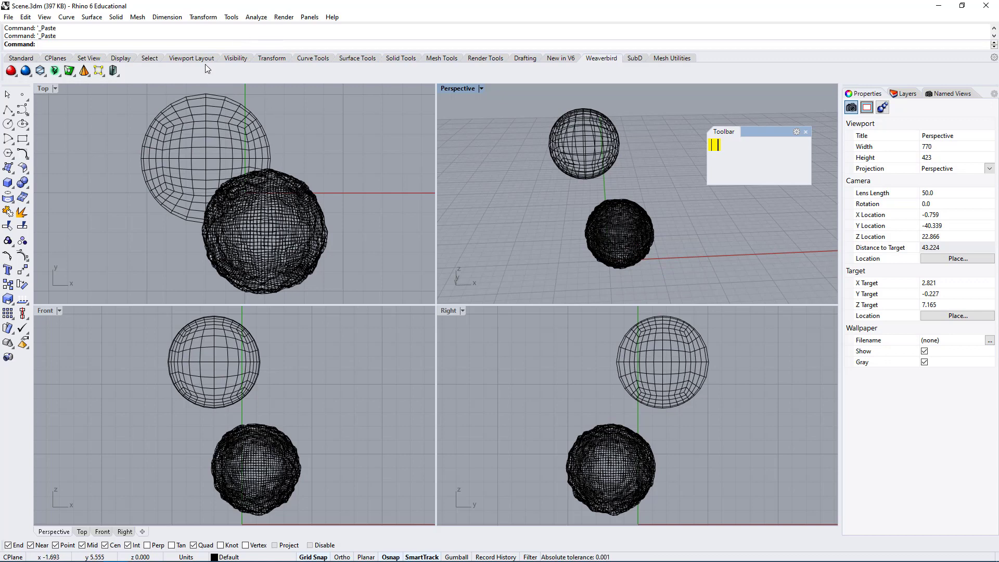
click(149, 59)
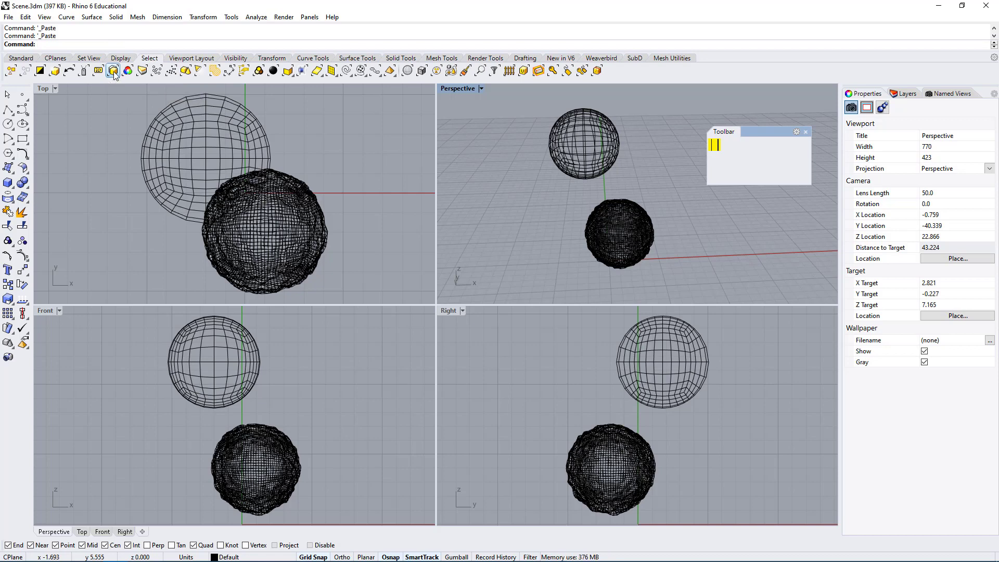
click(114, 71)
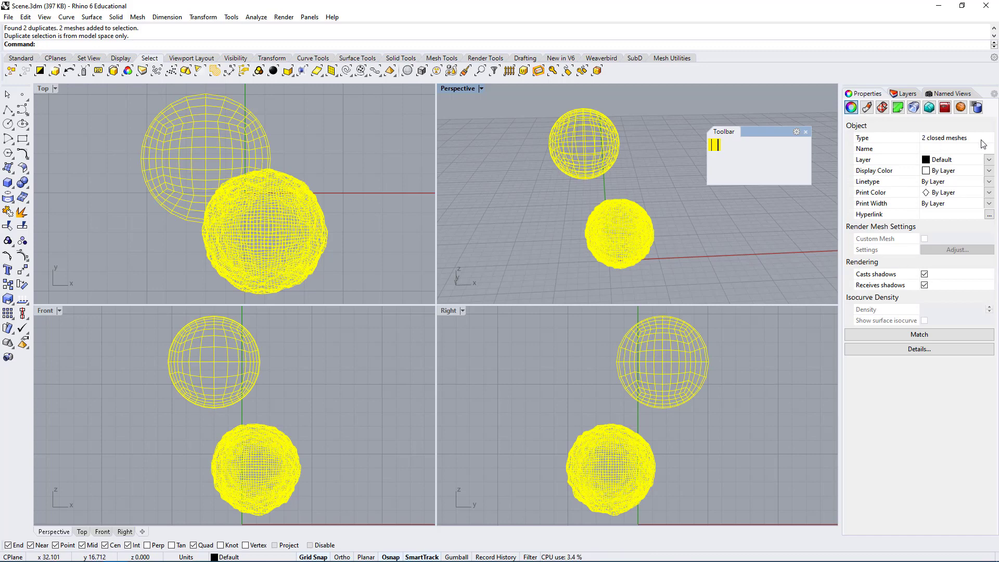
key(Delete)
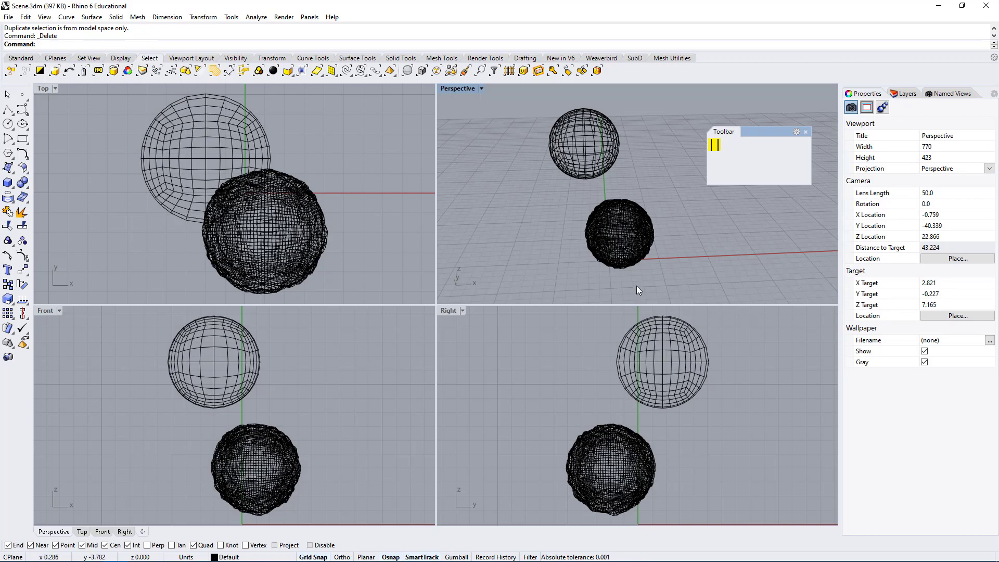
Find the _SelDup entry in the command history and copy it to the clipboard.
click(611, 225)
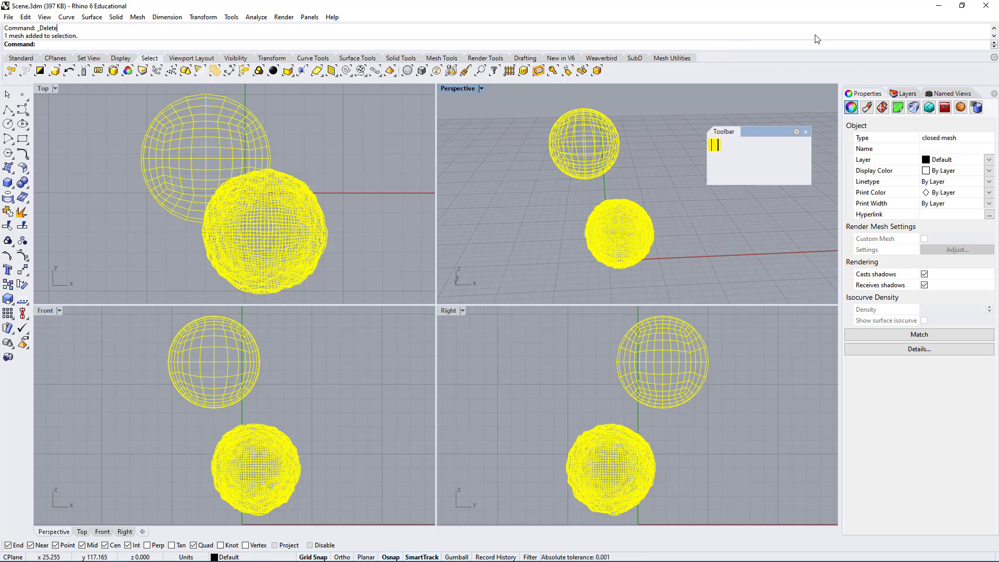
double_click(38, 29)
click(994, 28)
click(994, 28)
click(994, 28)
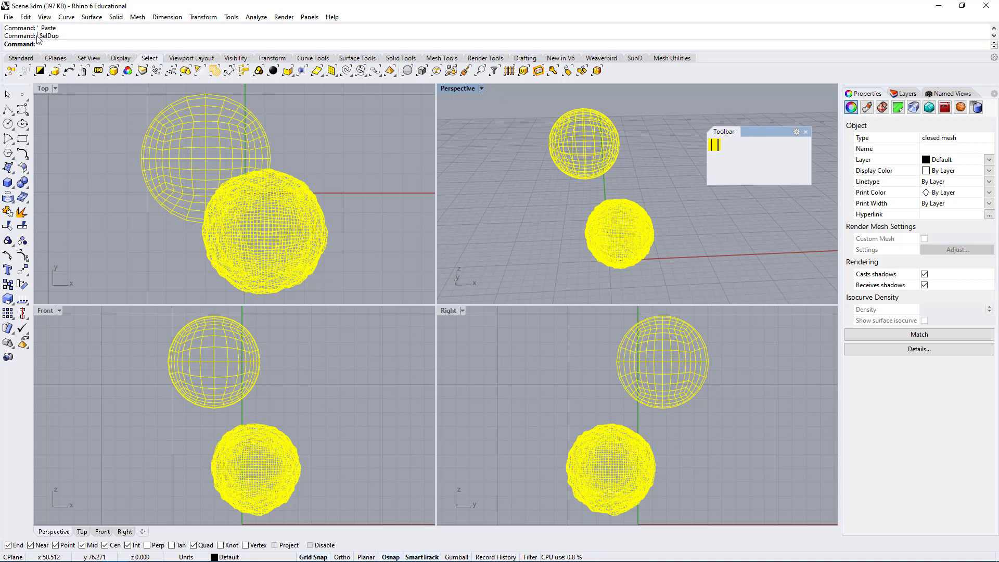
drag(38, 35, 58, 38)
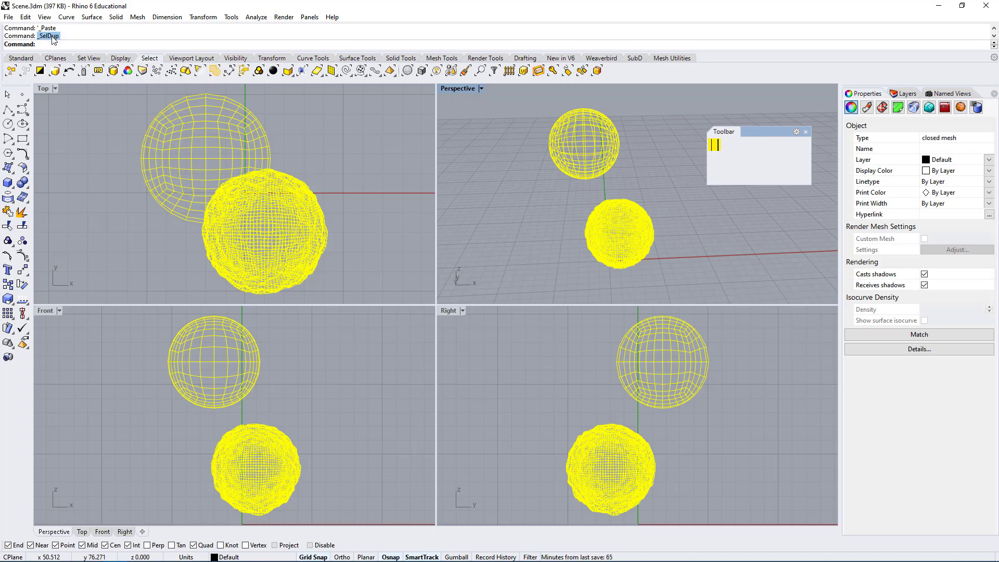
key(ctrl+c)
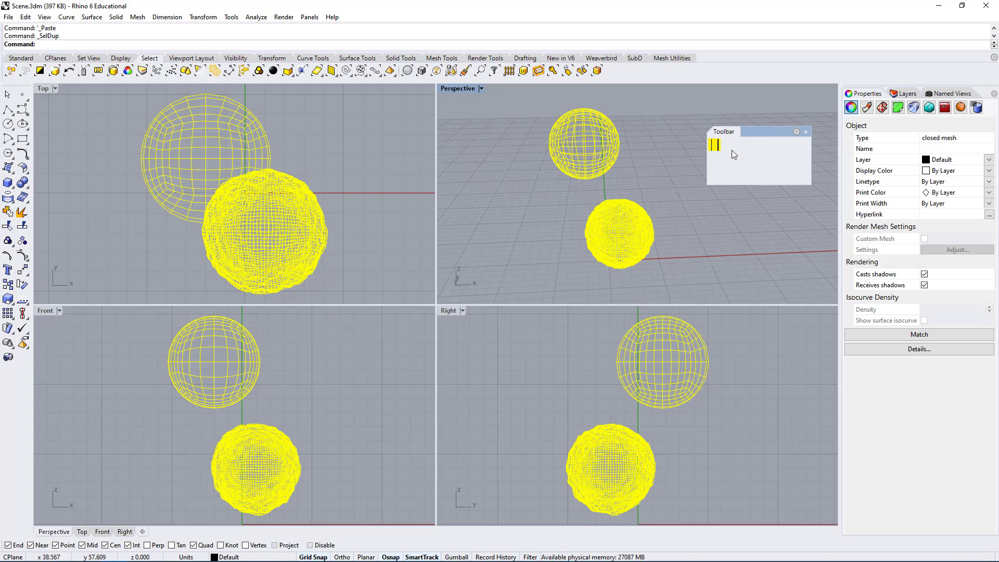
Open the custom toolbar's Move button for editing and set its text to "Delete Duplicate".
click(795, 132)
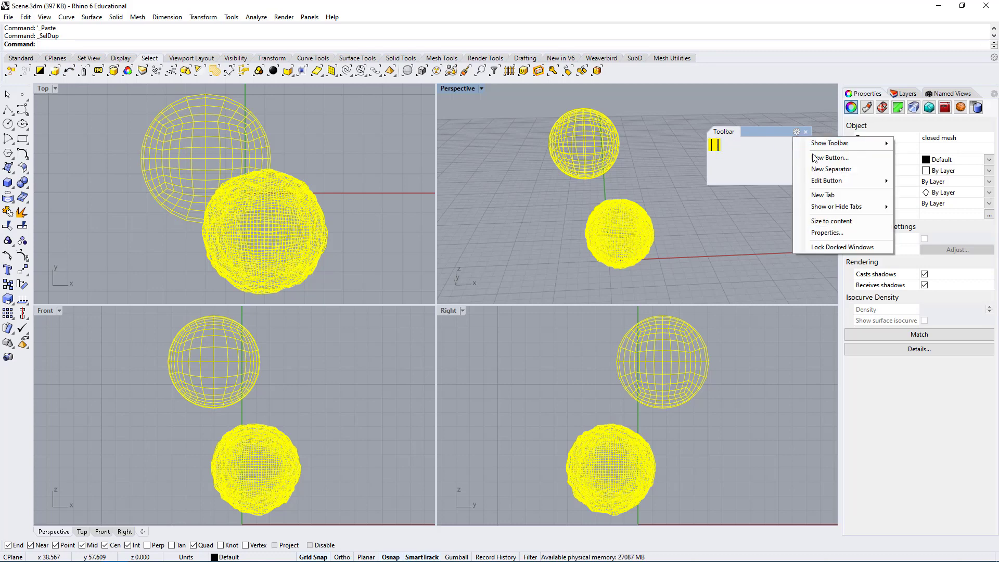
mouse_move(888, 183)
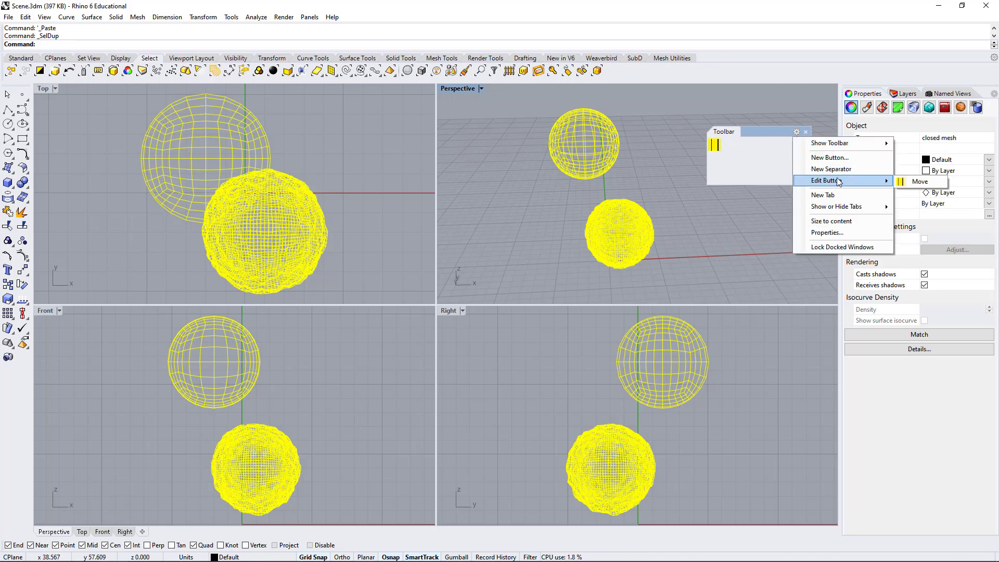
click(921, 182)
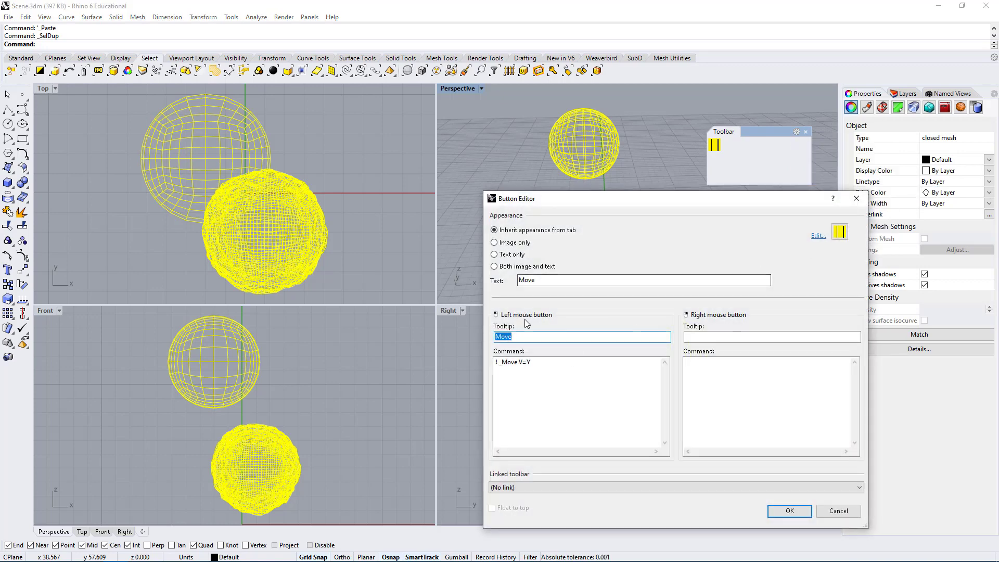
drag(535, 336, 500, 333)
key(shift+Tab)
text(Delete)
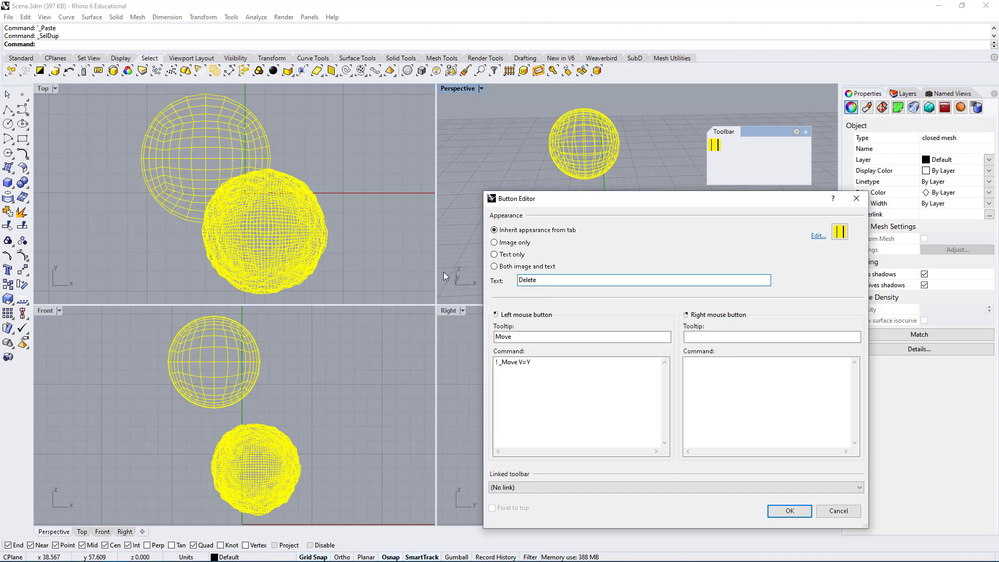
text( Duplicate)
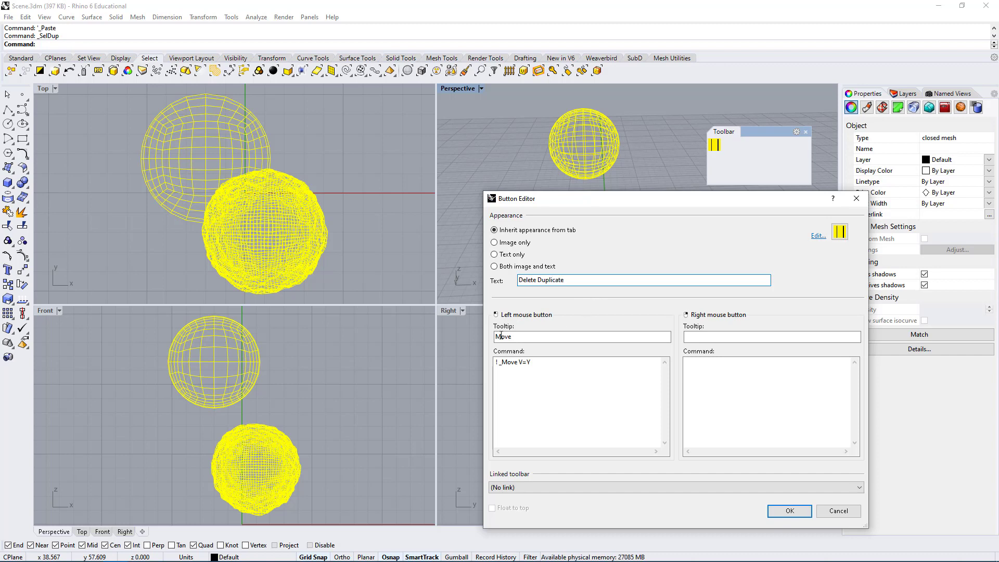
drag(550, 279, 494, 274)
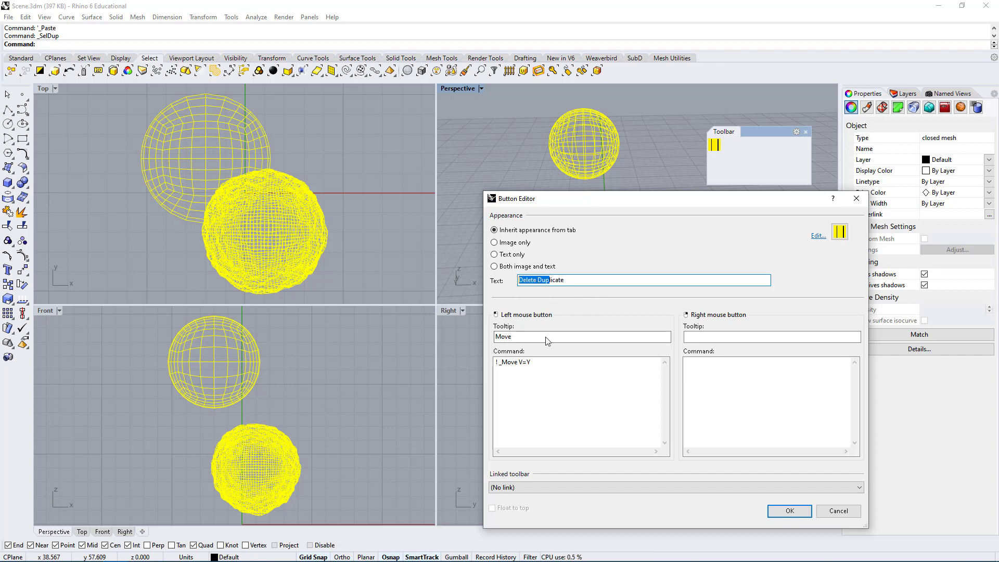
Replace the button's _Move V=Y command with the copied _SelDup, keeping the leading exclamation mark.
click(573, 372)
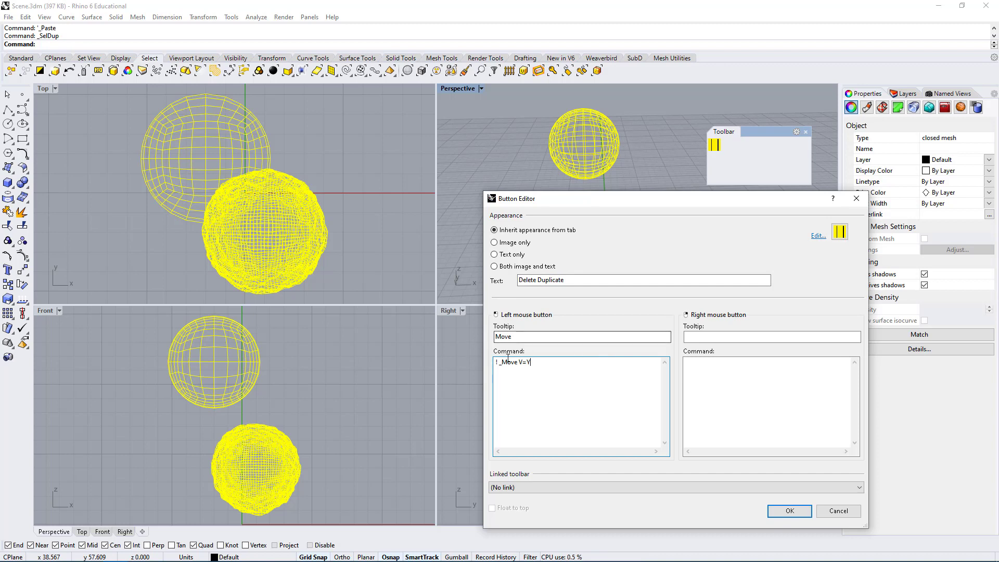
drag(501, 361, 609, 380)
key(ctrl+v)
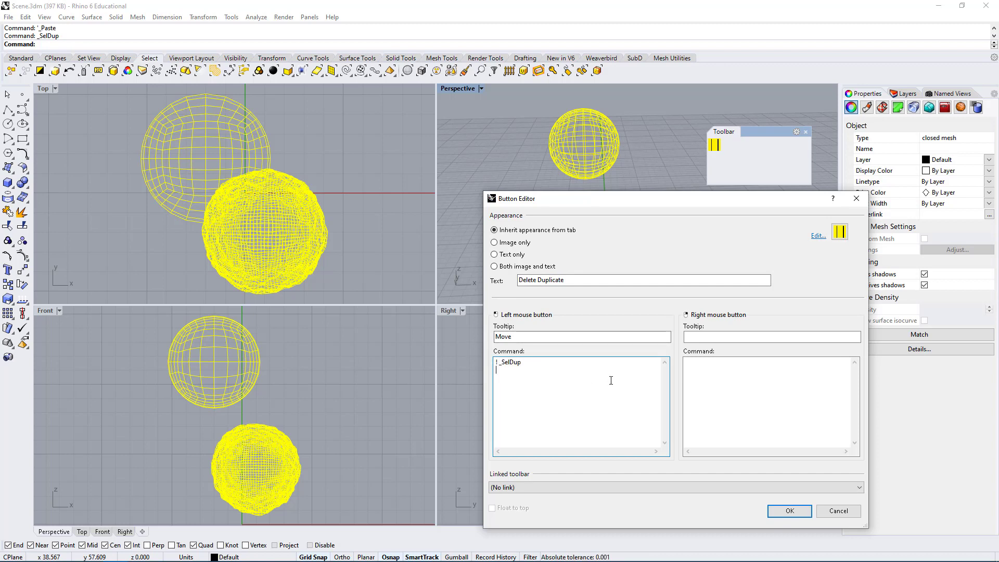
drag(520, 362, 504, 361)
Set the button's left-mouse tooltip to "Delete Dup" by copying it from the button text.
drag(549, 282, 500, 281)
key(ctrl+c)
click(526, 336)
key(ctrl+a)
key(ctrl+v)
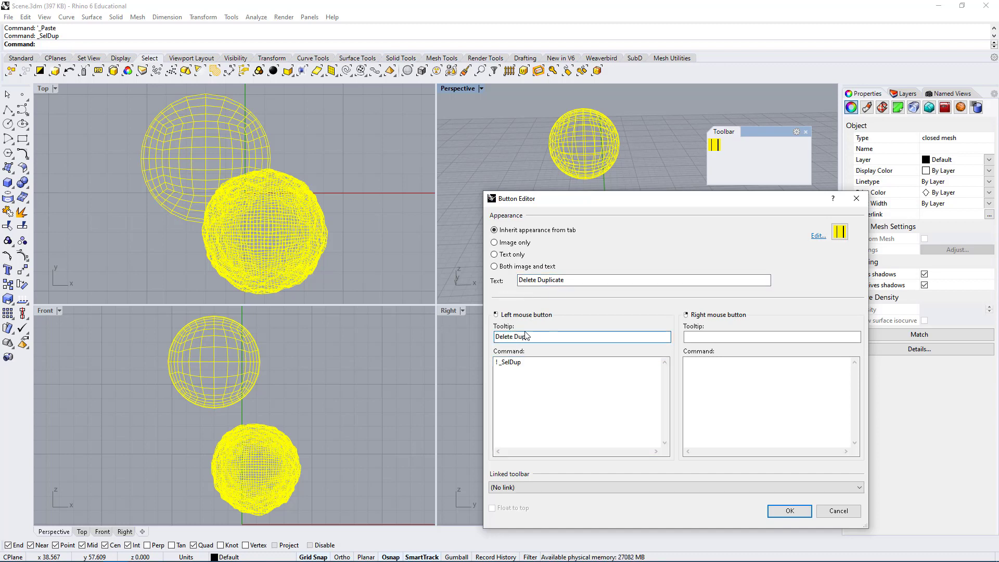
Add _Delete as a second line below _SelDup in the button's left-mouse command.
drag(535, 337, 493, 337)
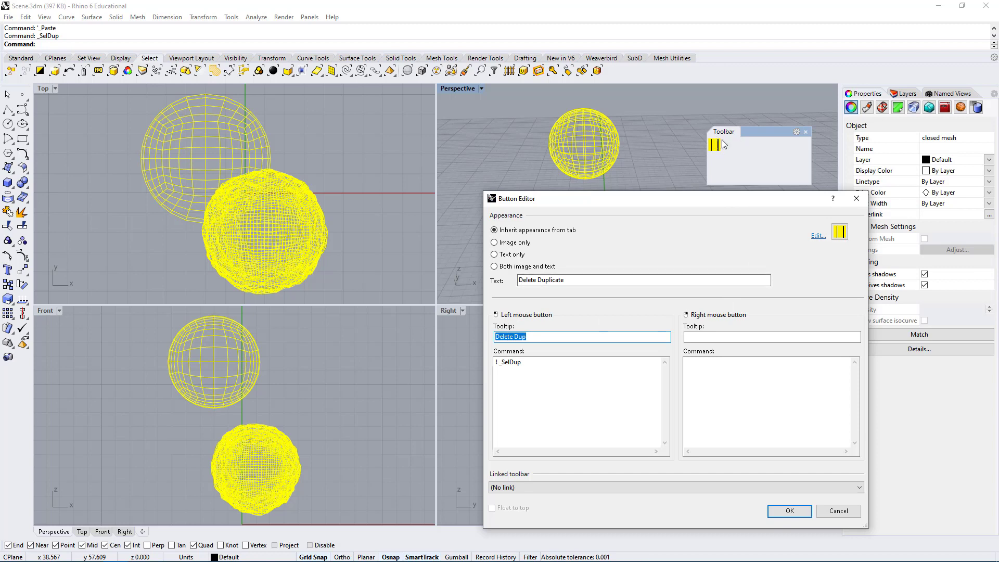
click(522, 377)
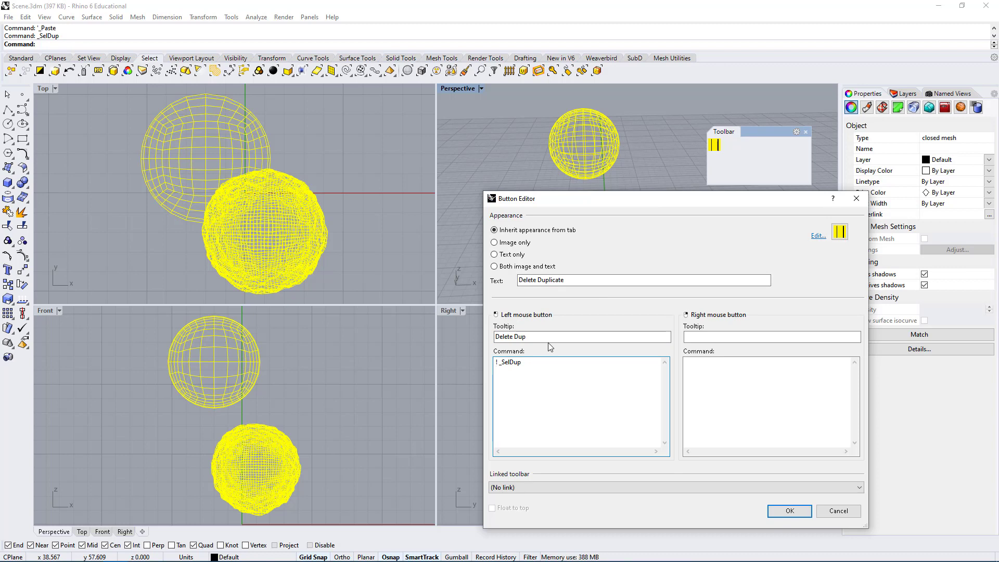
text(_Delete)
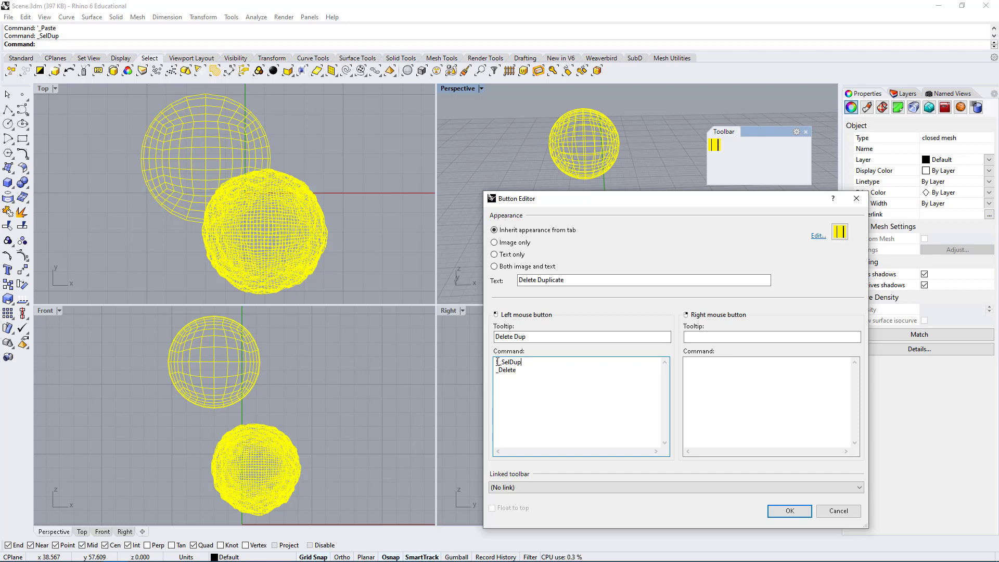
Confirm the Delete Duplicate button's _SelDup and _Delete macro and clear the object selection.
mouse_move(497, 361)
mouse_down()
mouse_move(528, 366)
mouse_move(483, 371)
mouse_up()
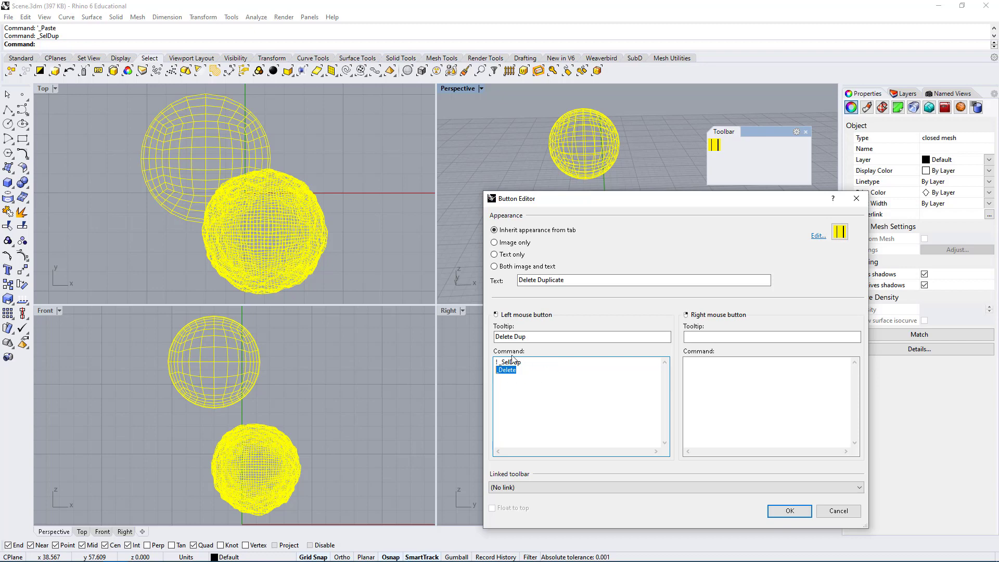
click(790, 511)
click(736, 279)
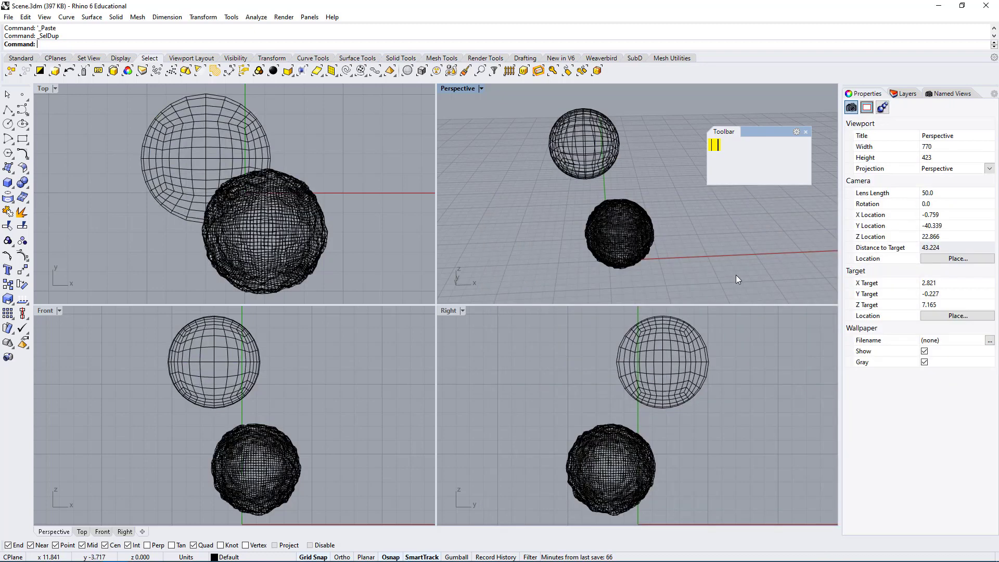
Select both spheres to check for remaining duplicates, clear the selection, and undo the duplicate deletion.
click(619, 234)
shift+click(596, 150)
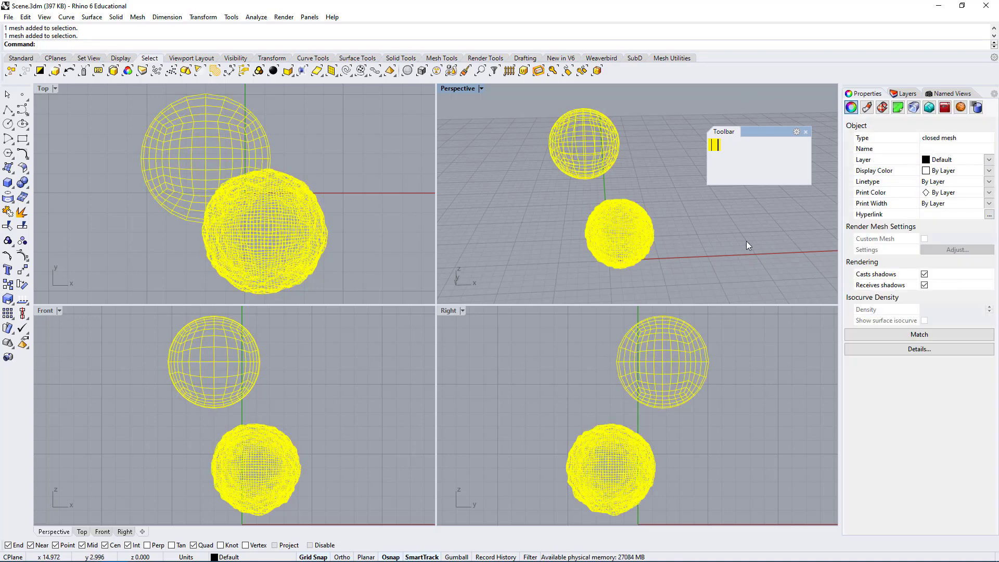
key(Escape)
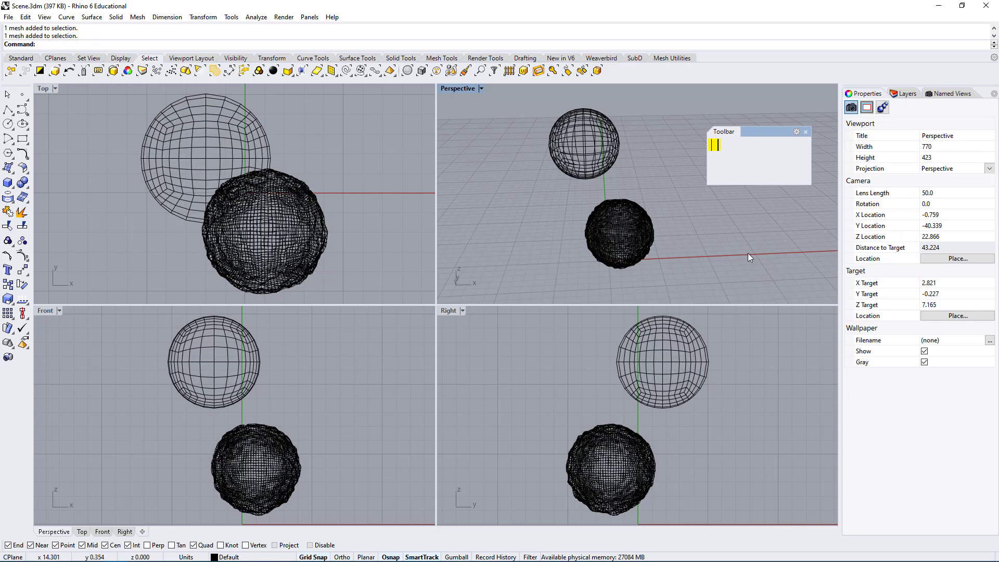
key(ctrl+z)
click(700, 253)
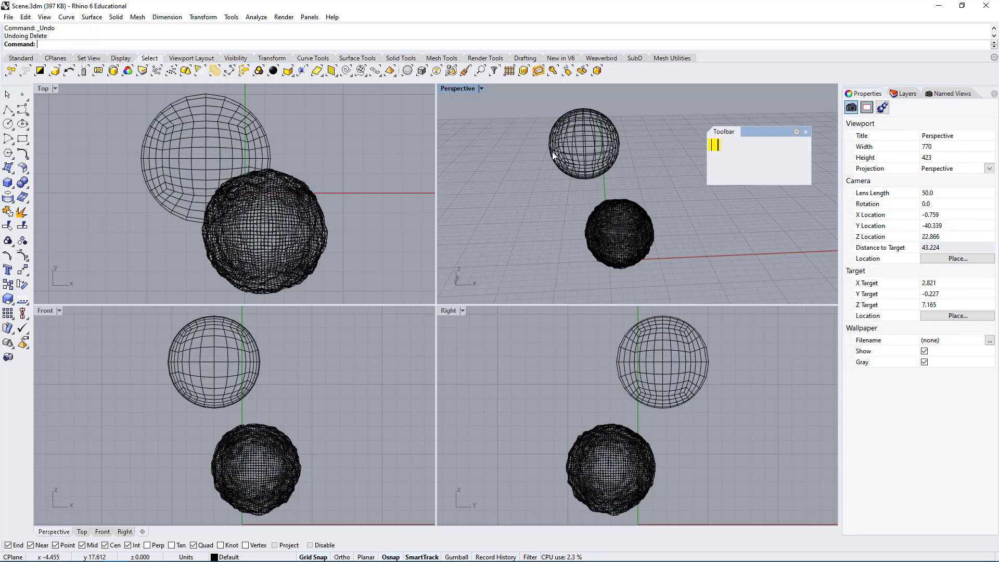
Run the custom button to delete the duplicate meshes, checking the upper sphere for overlapping meshes before and after.
click(589, 134)
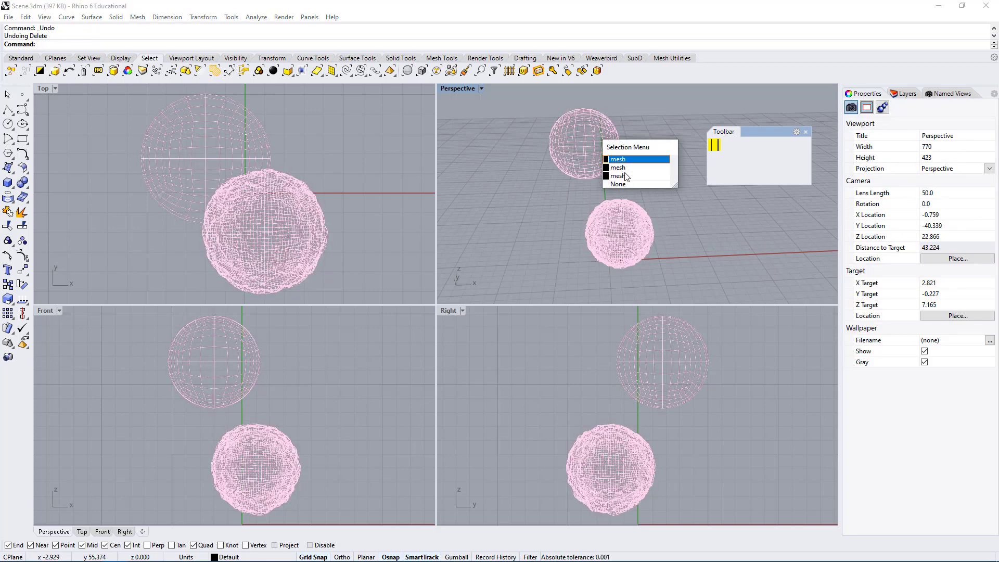
click(747, 256)
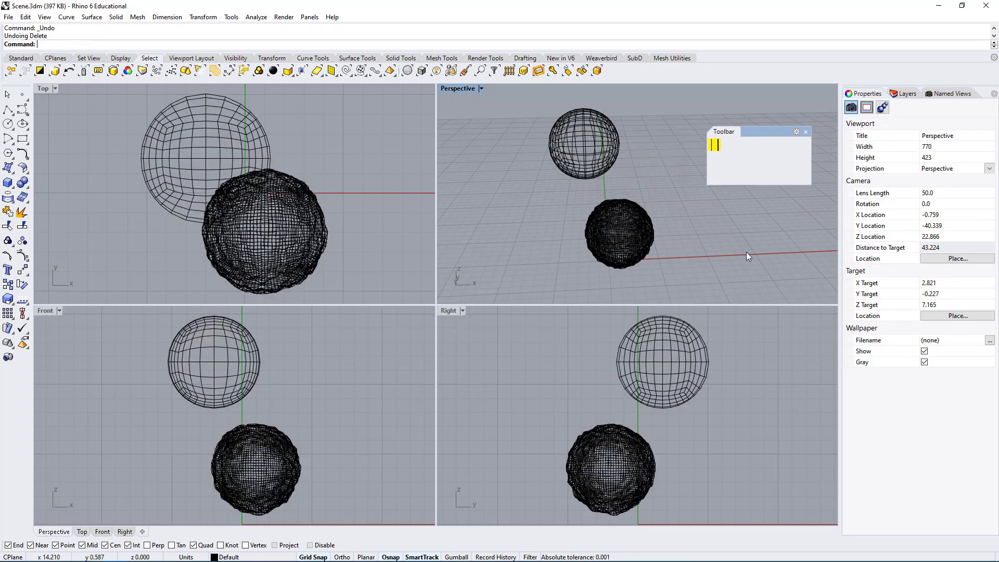
click(716, 143)
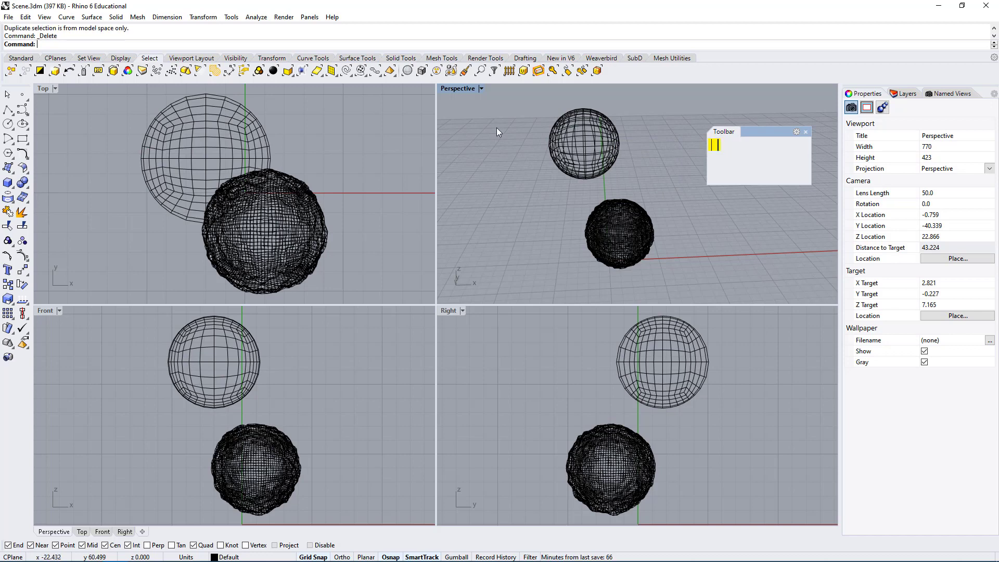
shift+drag(83, 70, 364, 159)
click(597, 137)
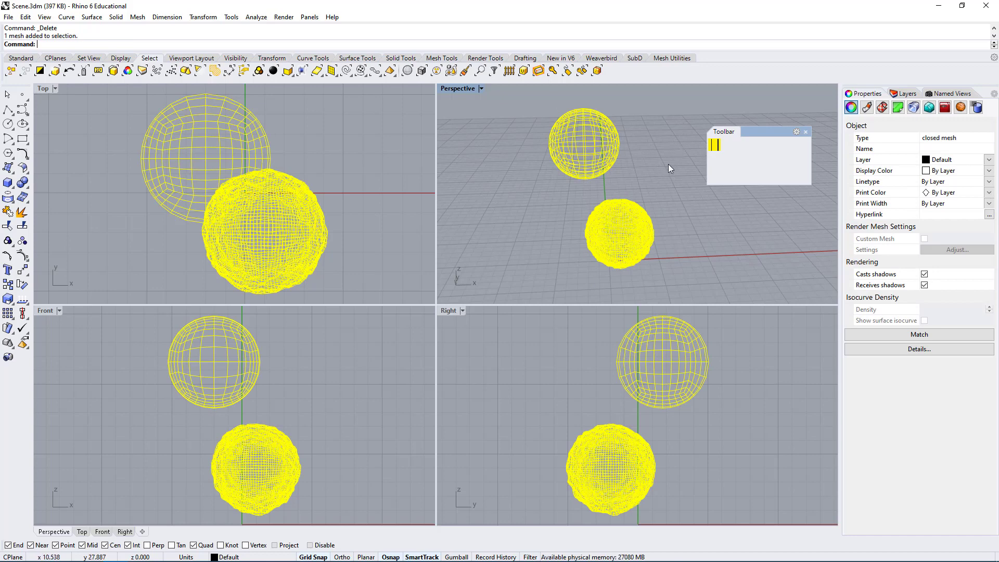
click(685, 200)
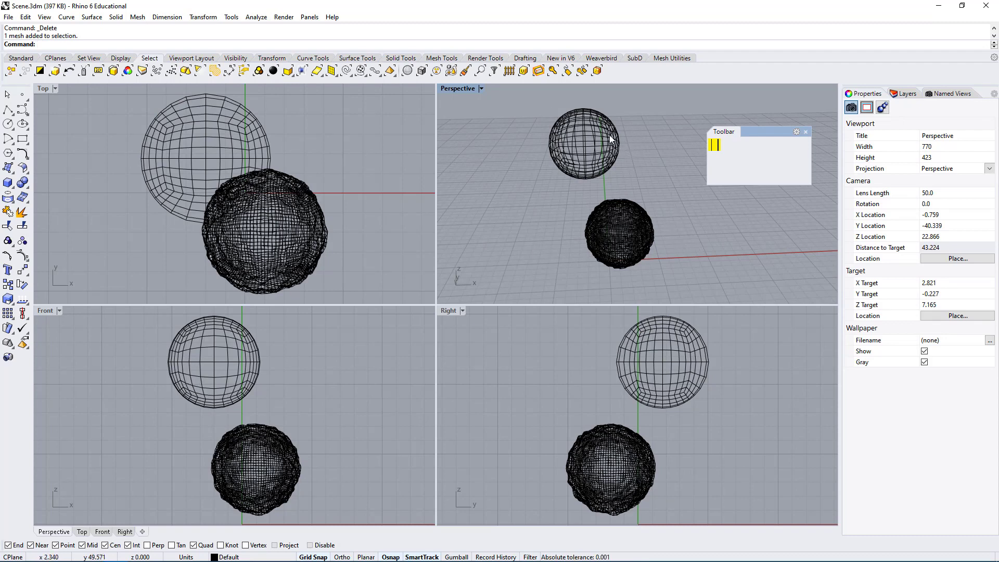
Enlarge the command history area and examine the _SelDup and _Delete entries from the button's run.
drag(96, 50, 99, 114)
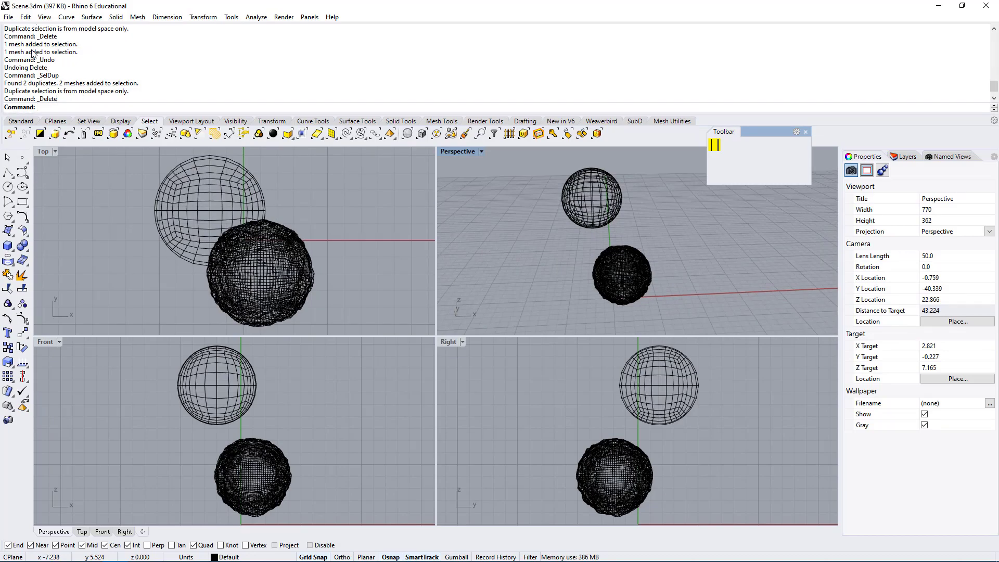
drag(37, 76, 41, 108)
click(63, 102)
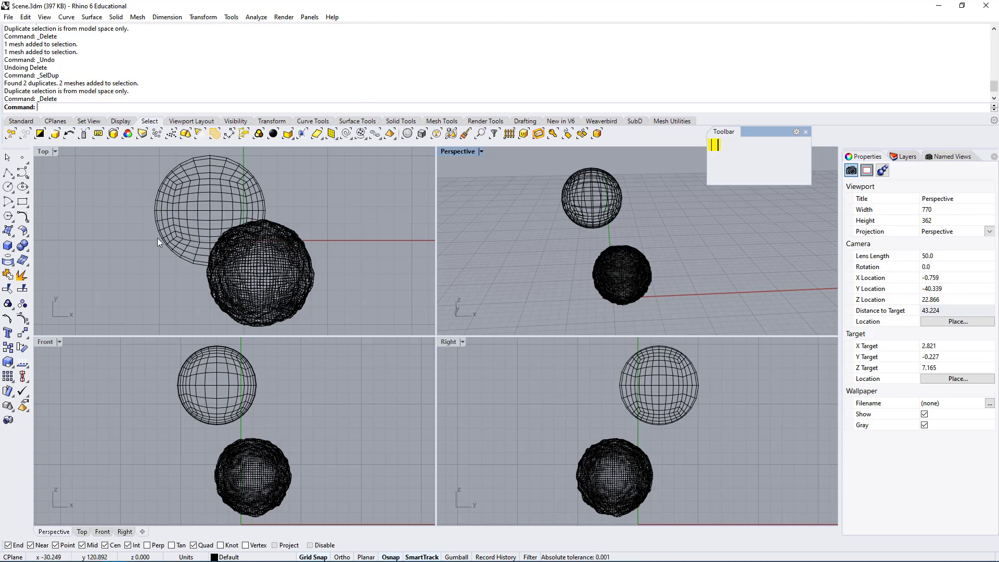
Switch to the browser's Command macros and scripting help page and read the underscore entry.
key(alt+Tab)
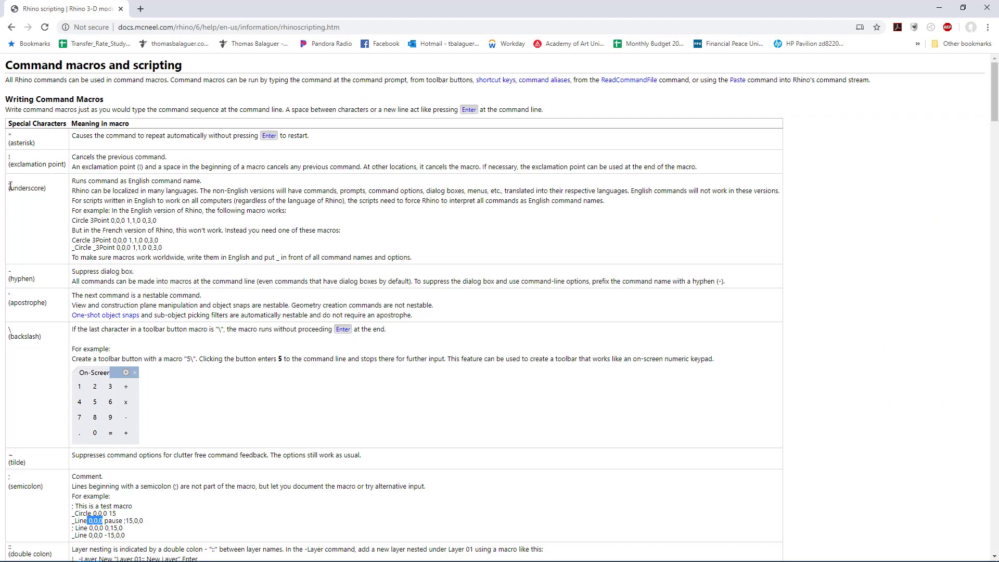
drag(10, 186, 126, 182)
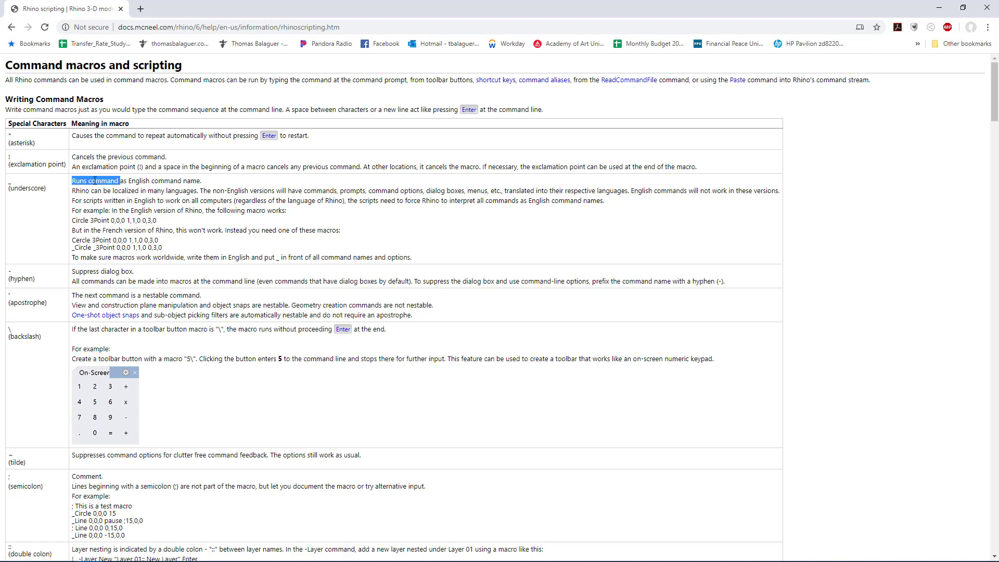
click(78, 183)
drag(75, 181, 215, 192)
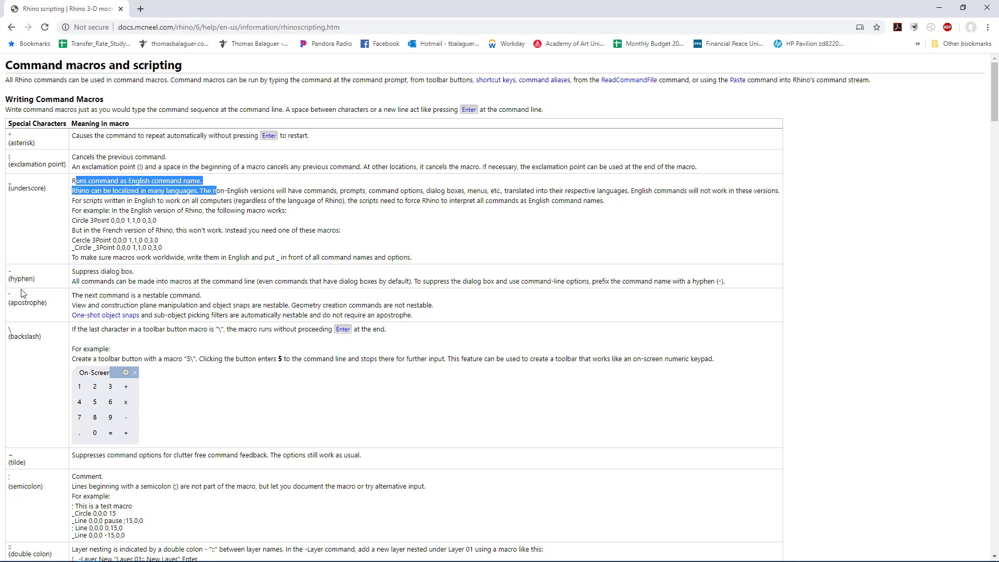
Review the remaining special characters through percent and the macro examples on the help page, and return to Rhino.
scroll(164, 353, down, 3)
scroll(162, 363, down, 3)
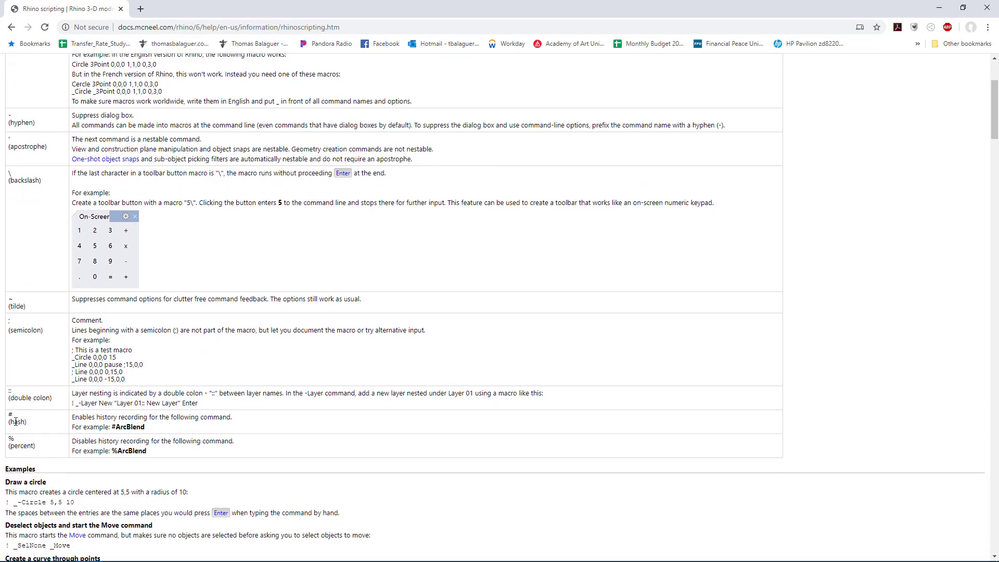
drag(25, 446, 5, 441)
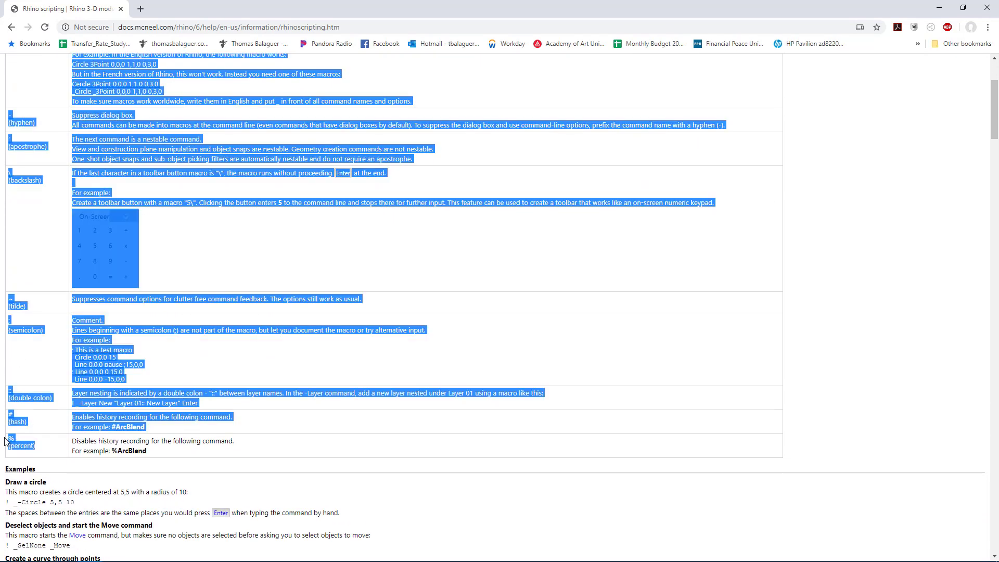
click(175, 459)
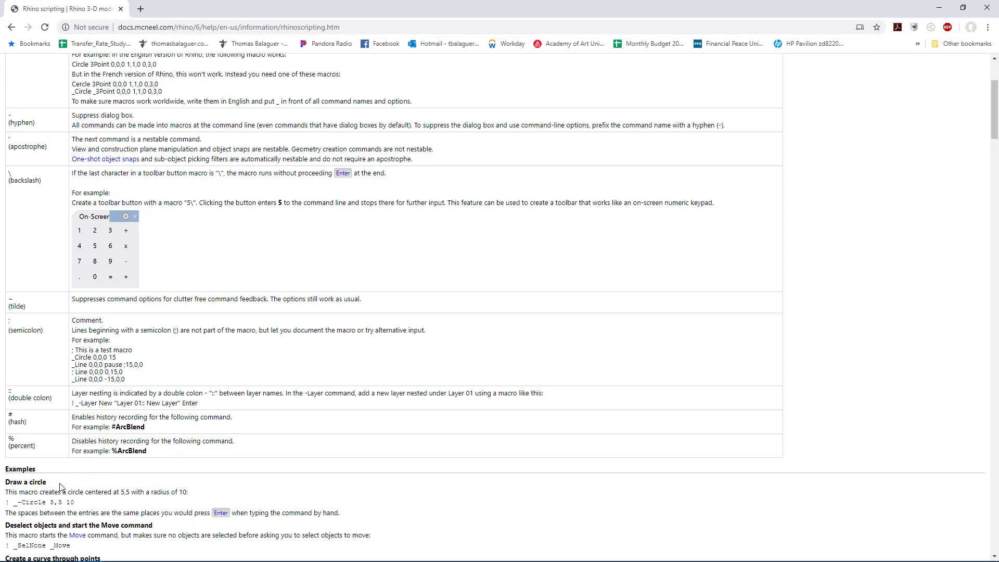
scroll(49, 510, down, 1)
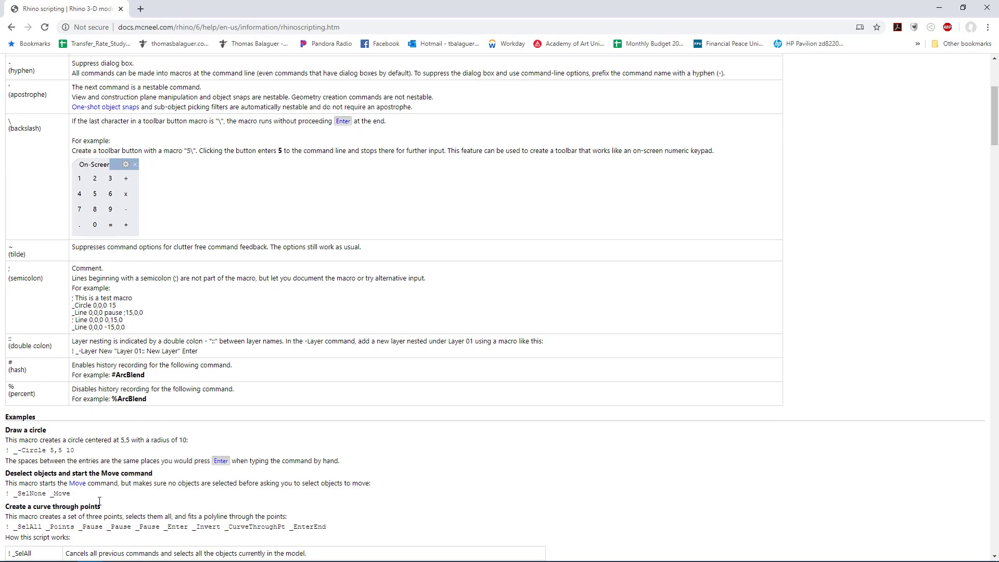
scroll(261, 463, up, 4)
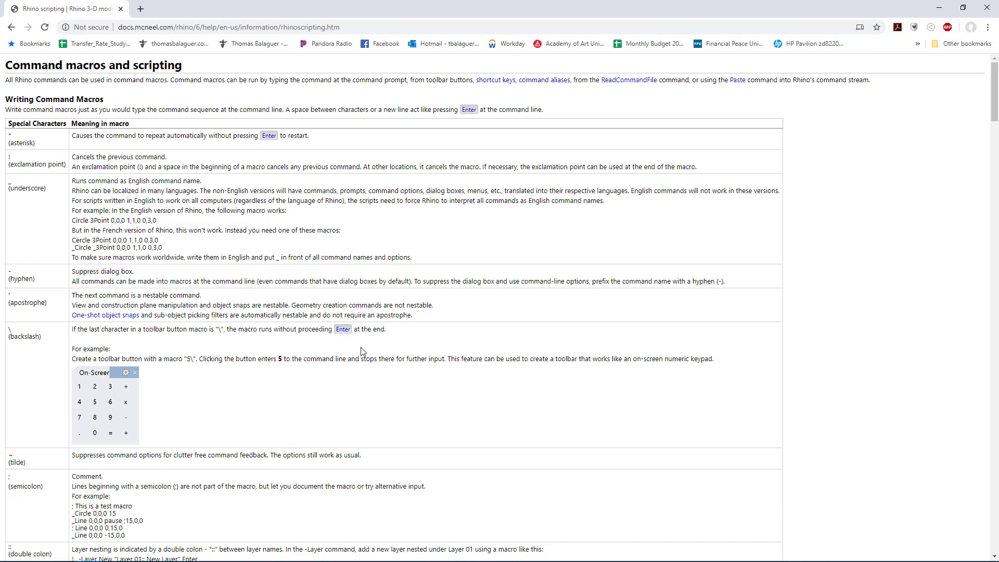
click(941, 13)
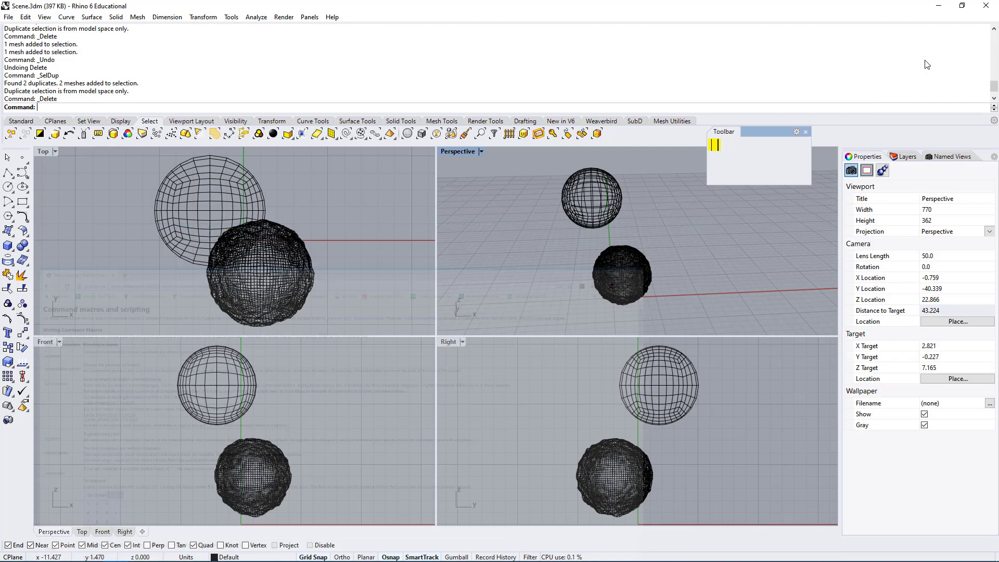
Shrink the floating custom toolbar to one row beside the upper sphere in the Perspective viewport and reduce the command history to its compact height.
drag(758, 135, 720, 243)
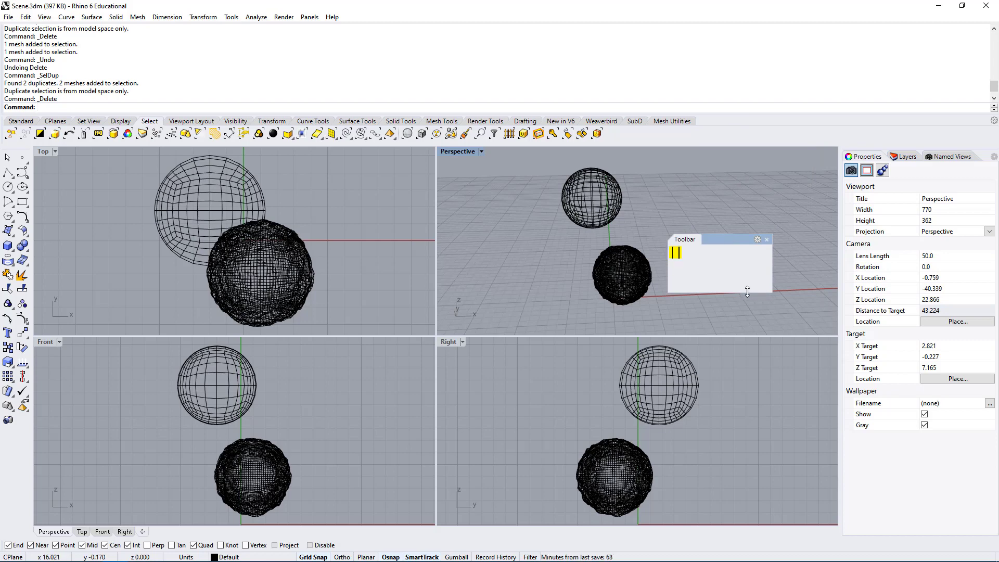
drag(747, 293, 747, 263)
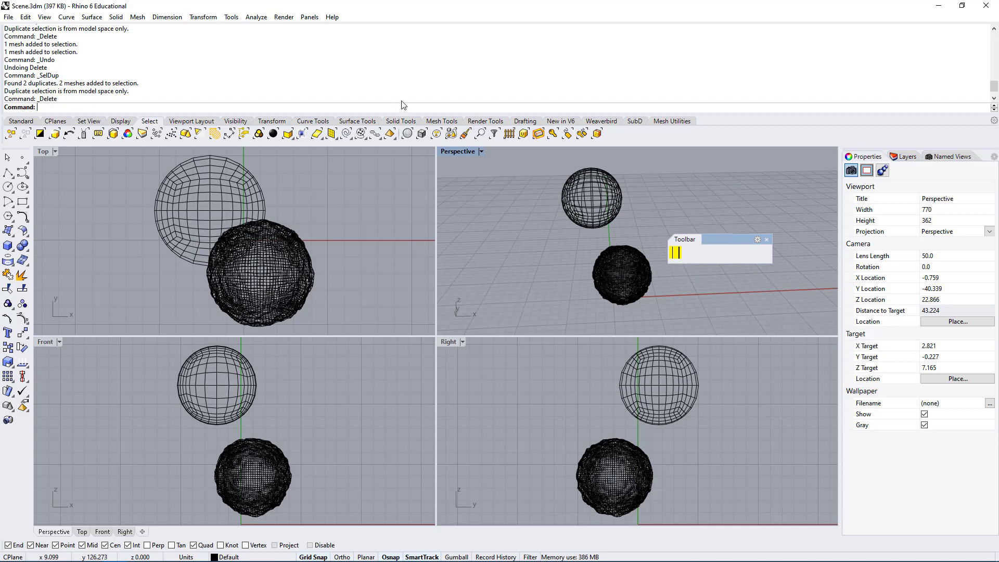
drag(407, 114, 410, 62)
drag(719, 238, 713, 131)
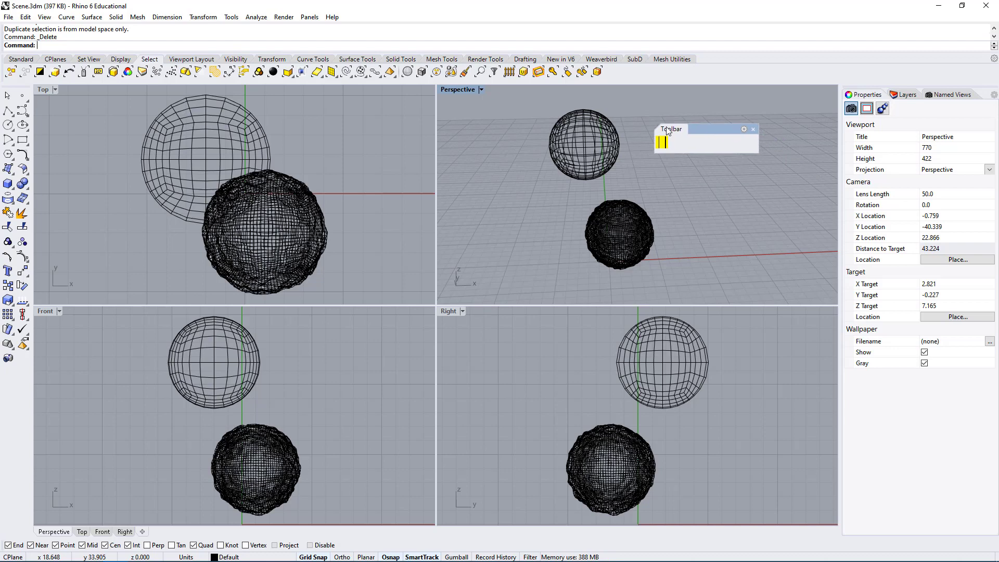
Open the Toolbars page of the document properties and select the Toolbar group in the Test file.
click(8, 17)
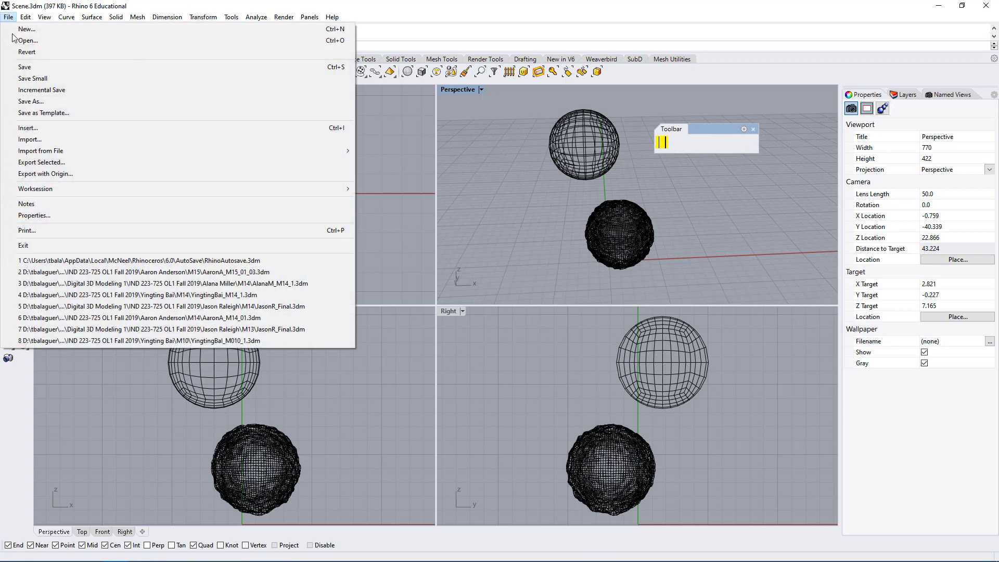
click(34, 216)
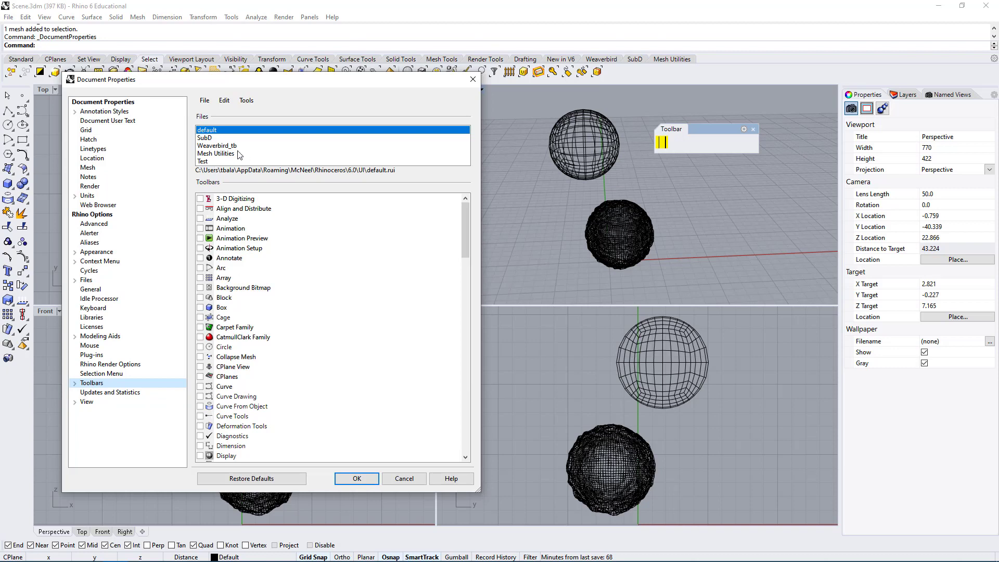
click(208, 161)
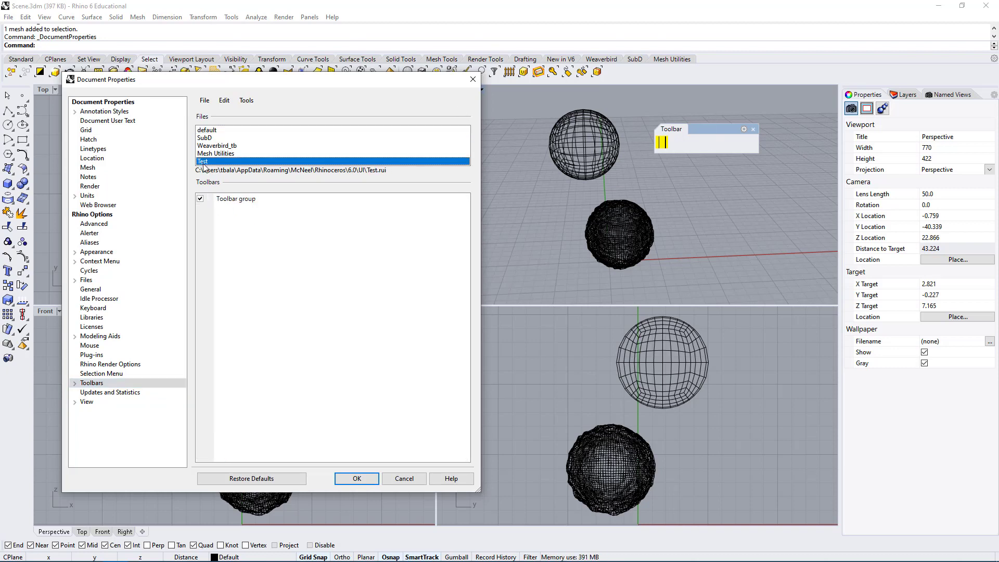
click(235, 200)
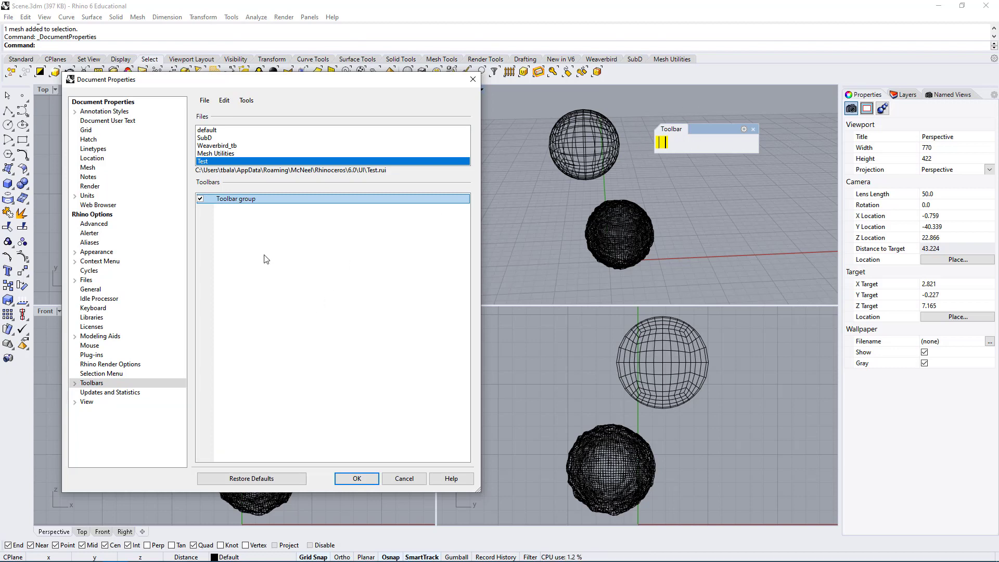
Save the custom toolbar file as Test.rui in the UI folder, replacing the existing file.
click(204, 101)
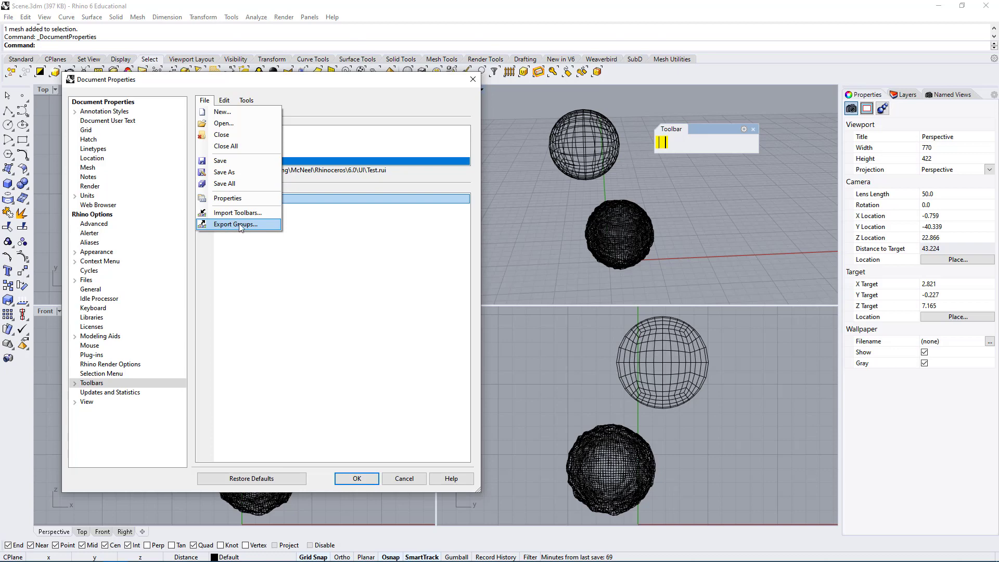
click(226, 172)
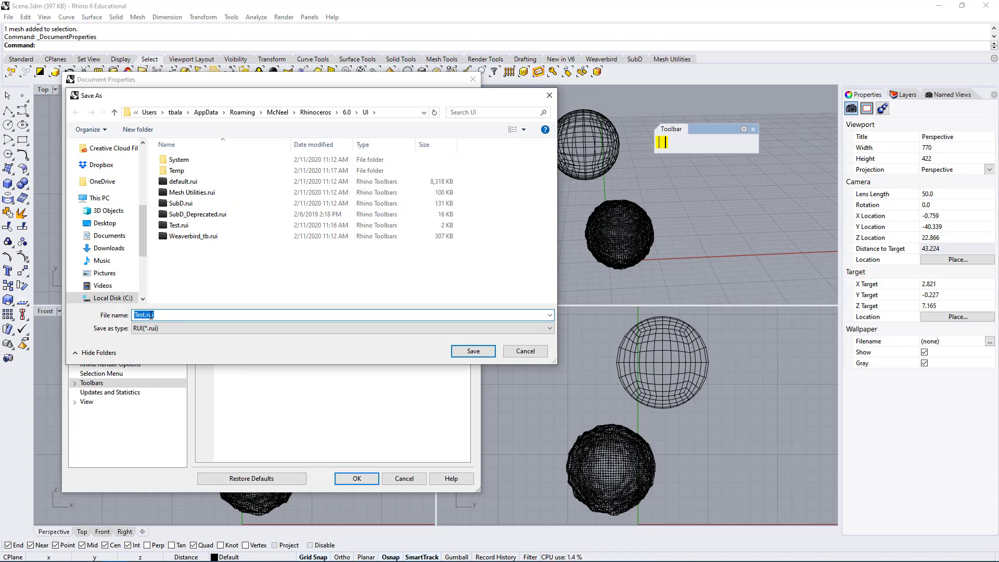
drag(359, 97, 644, 72)
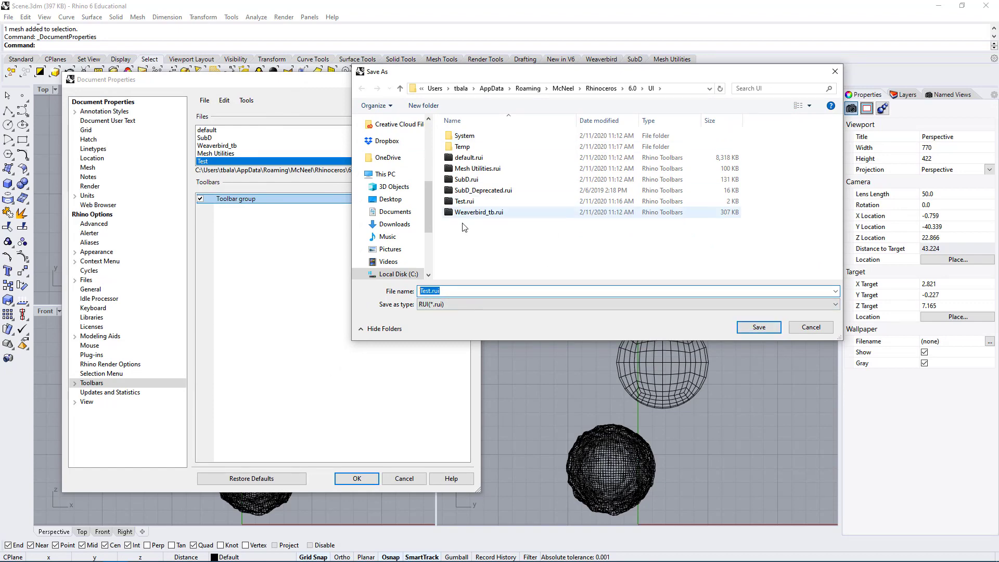
click(758, 327)
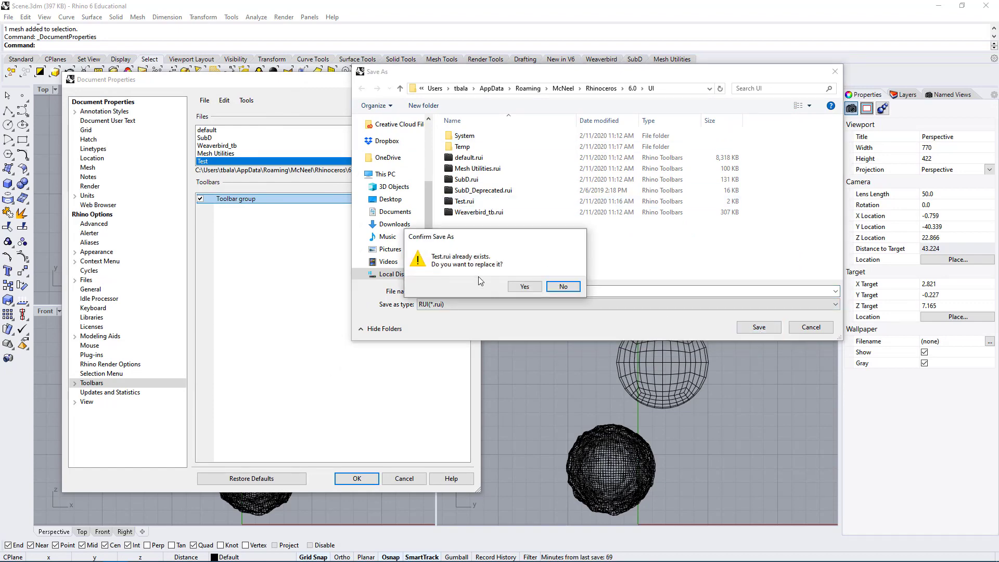
click(521, 287)
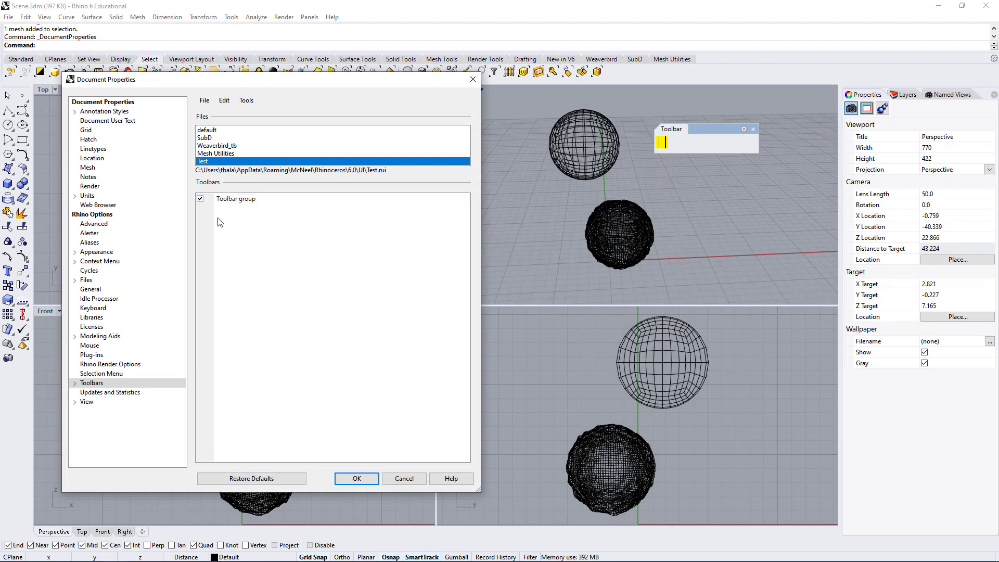
click(208, 153)
click(208, 162)
click(224, 101)
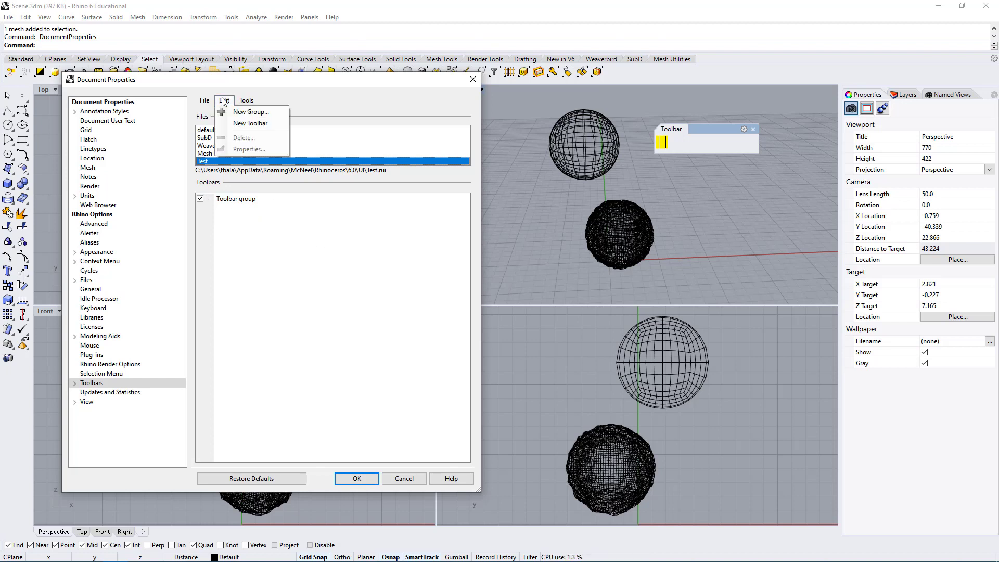
mouse_move(241, 103)
mouse_move(204, 102)
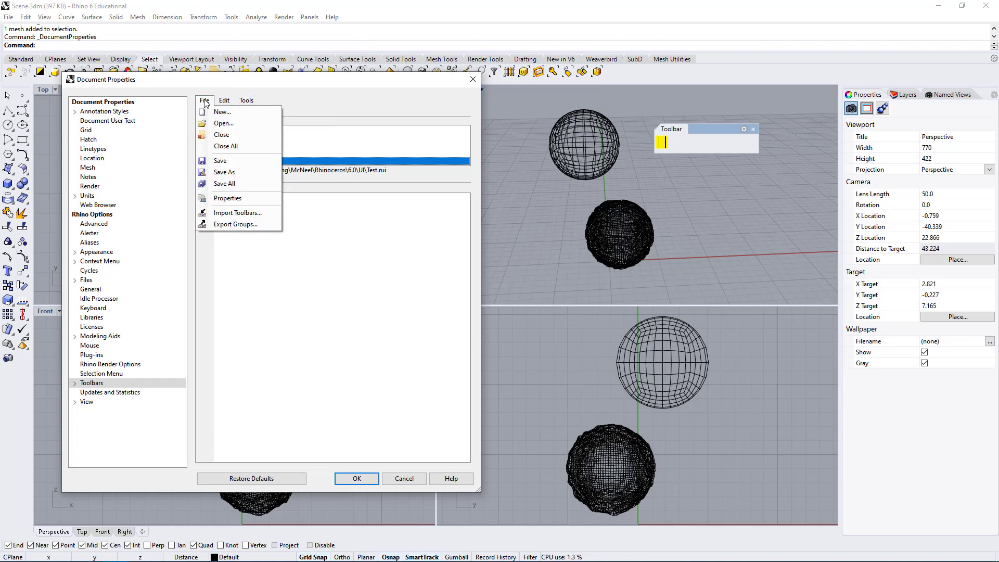